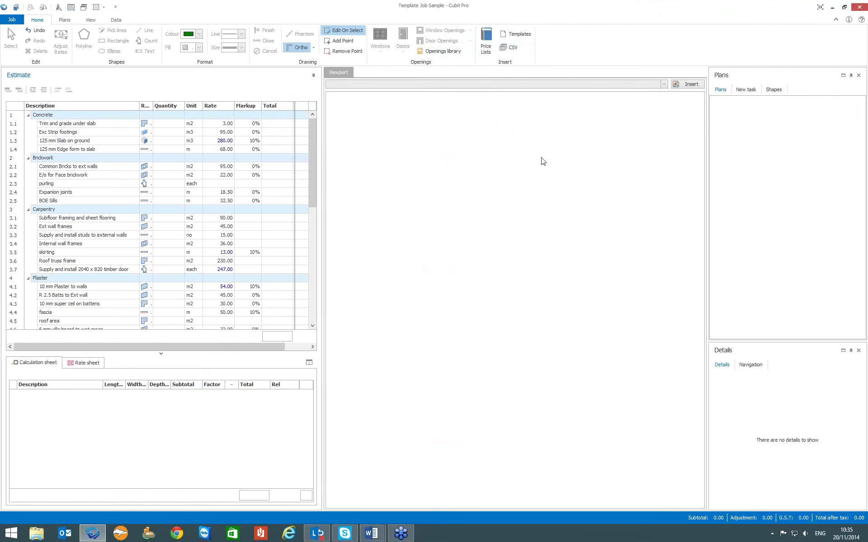
Insert page 1 of Auditorium.pdf from the 2D Drawings folder as a vector plan.
click(665, 114)
click(687, 86)
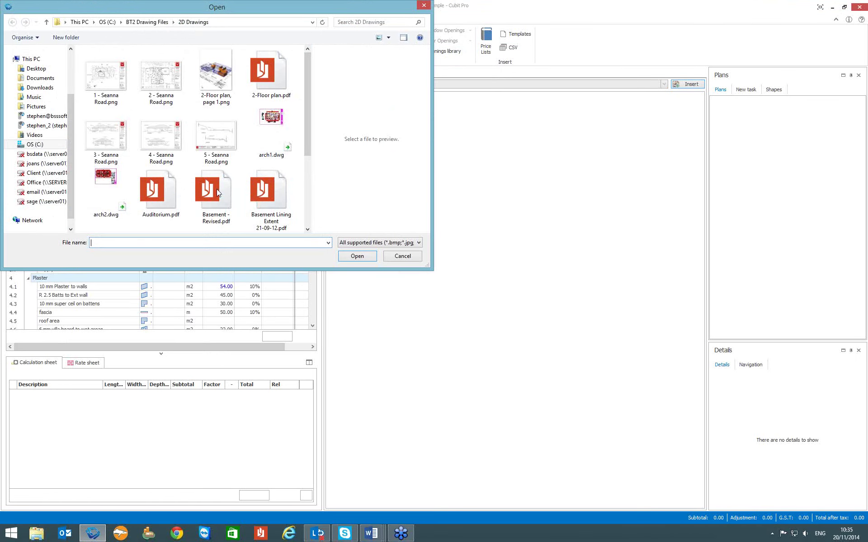
click(170, 191)
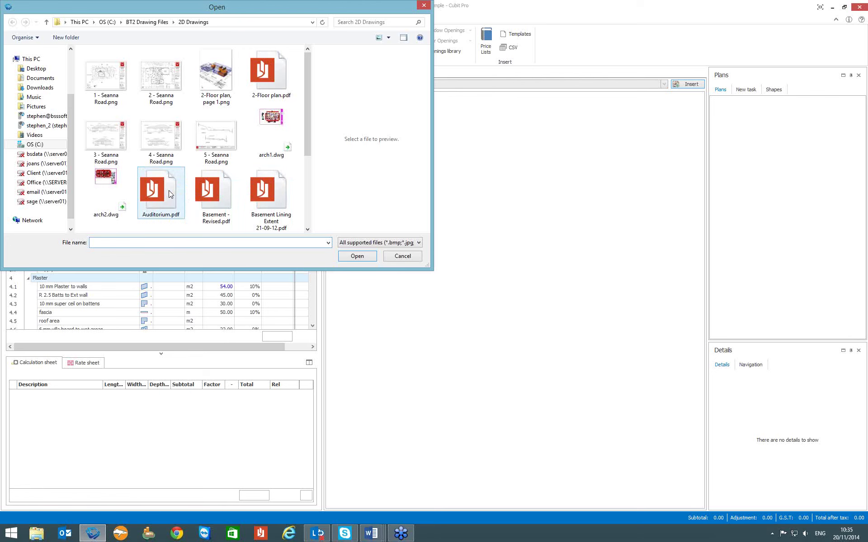
click(365, 259)
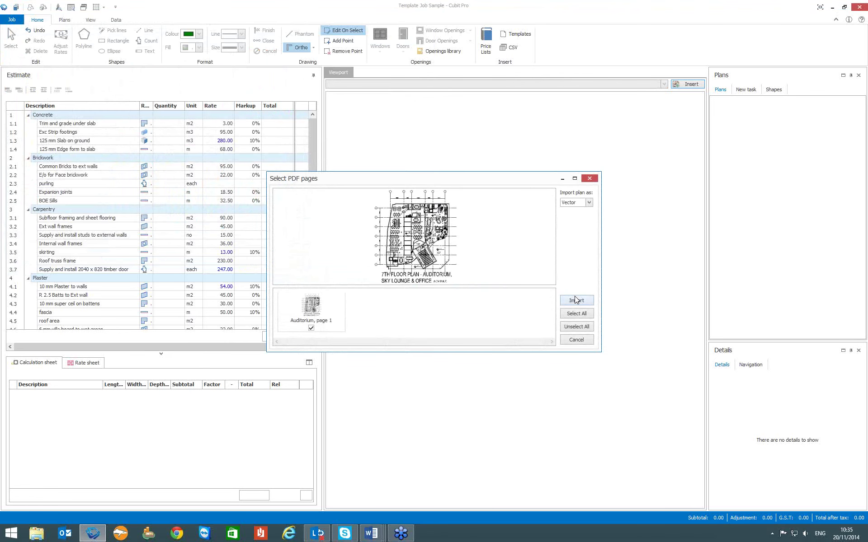
click(576, 301)
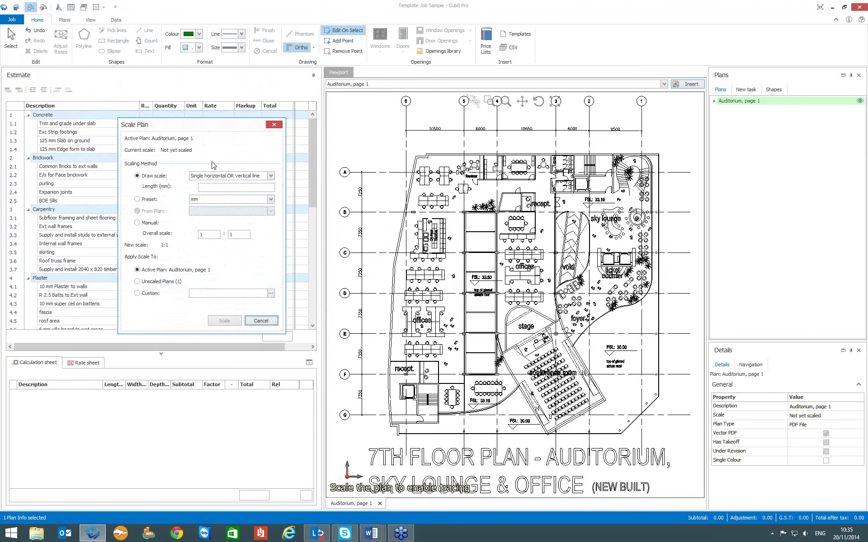
Scale the plan with a single horizontal line drawn between grid lines 6 and 5, set to 10500 mm long.
click(436, 139)
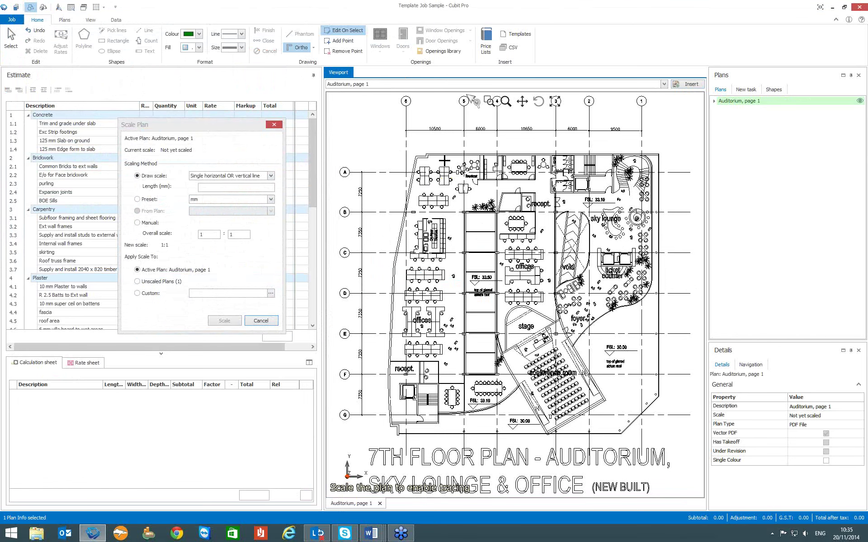
scroll(434, 136, up, 3)
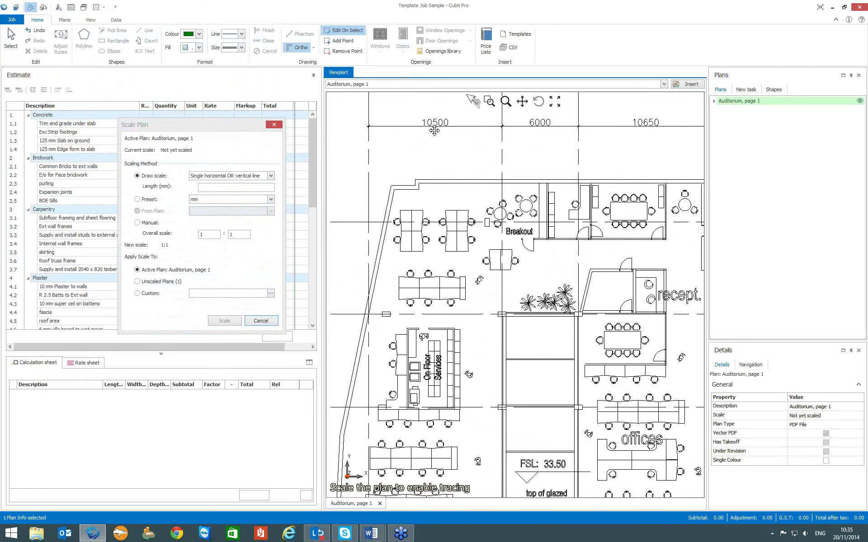
drag(435, 133, 456, 188)
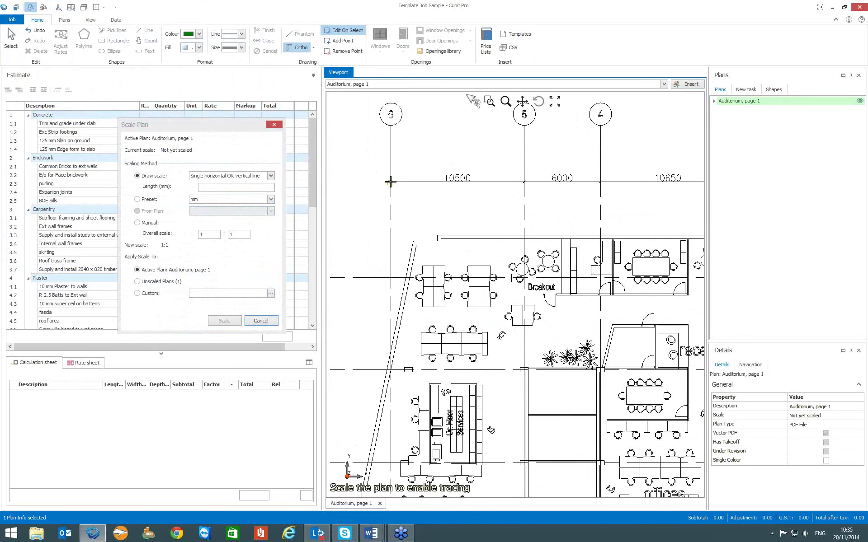
click(390, 182)
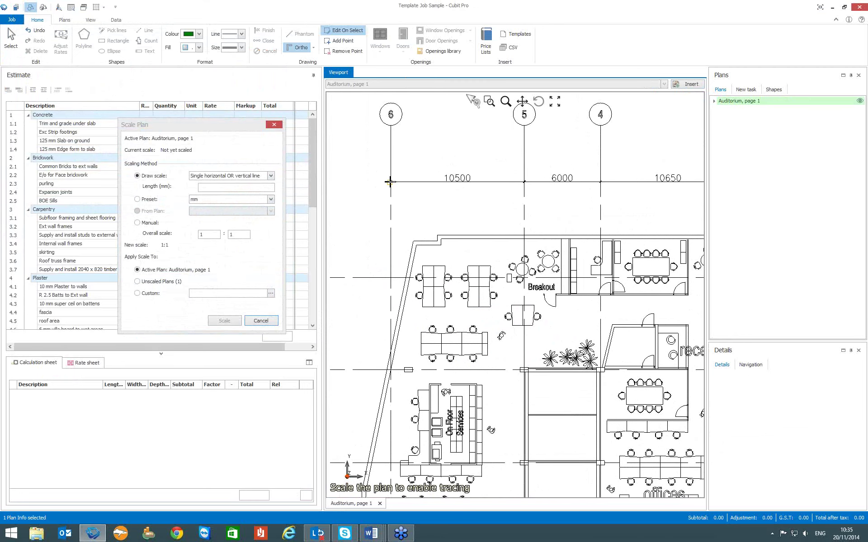
click(523, 182)
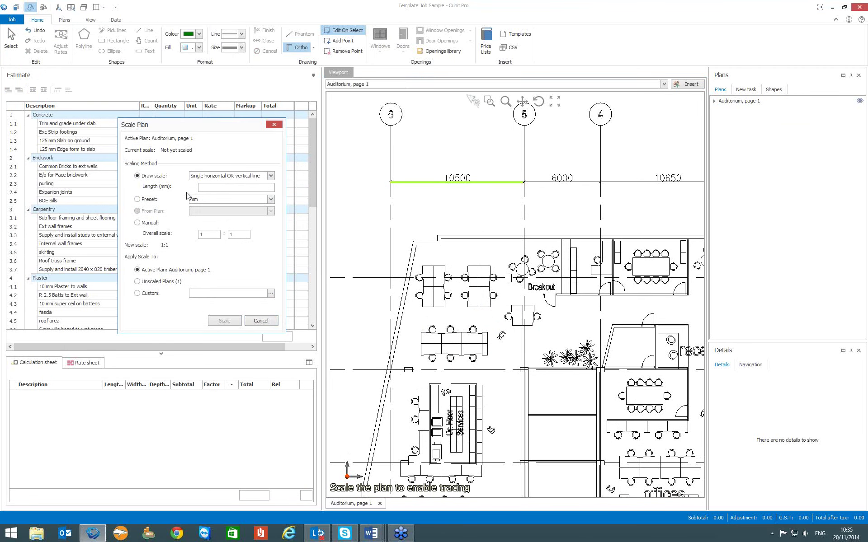
text(10500)
click(225, 320)
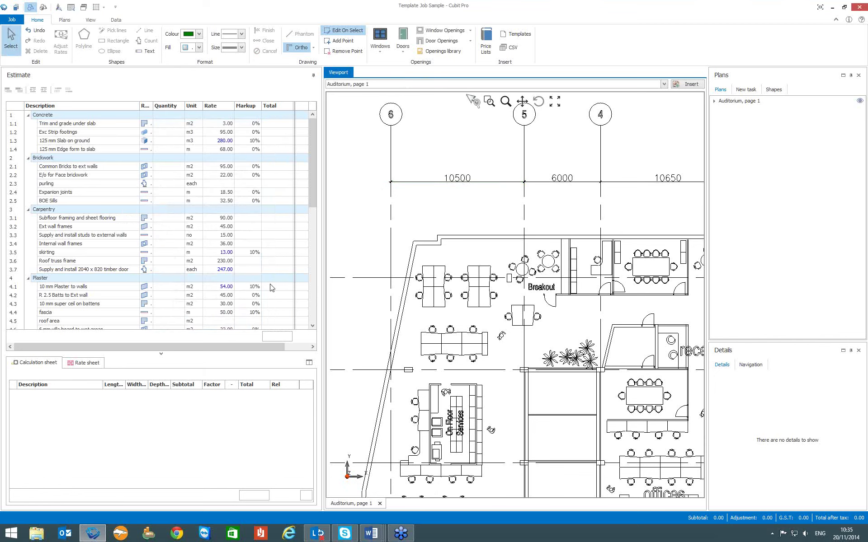
scroll(501, 247, down, 3)
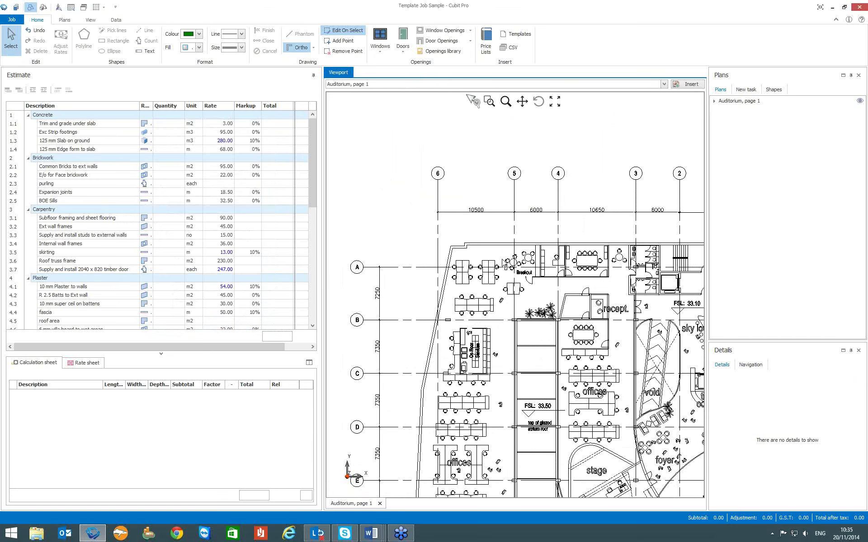
scroll(519, 247, up, 1)
drag(524, 300, 482, 197)
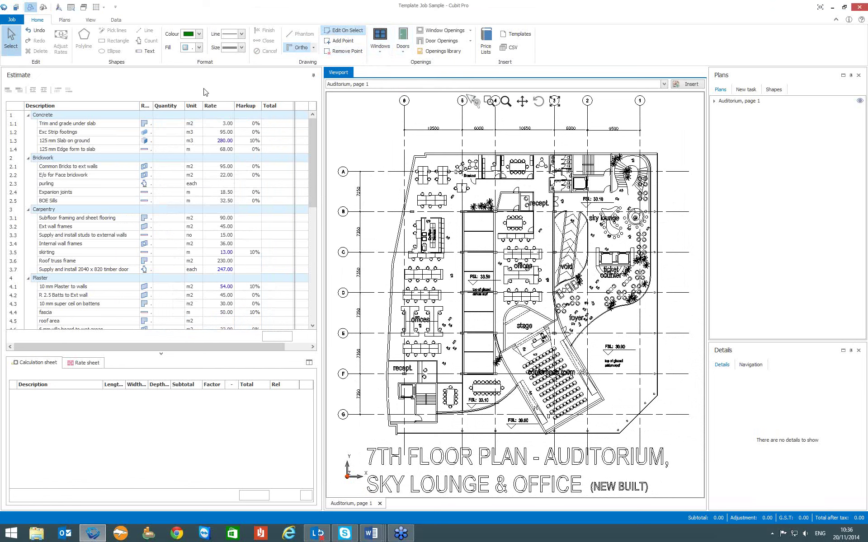
Open the openings library and review its Door Opening, Window Opening and Door types.
click(441, 52)
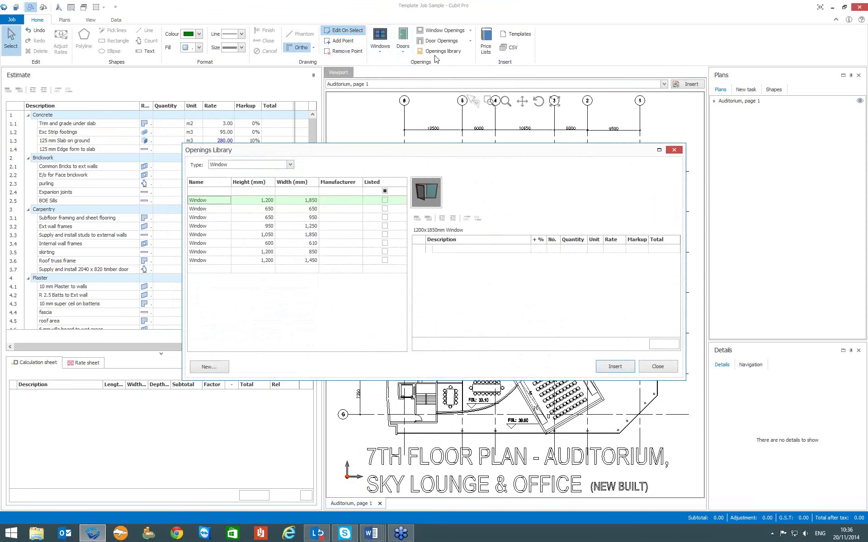
click(289, 166)
click(273, 186)
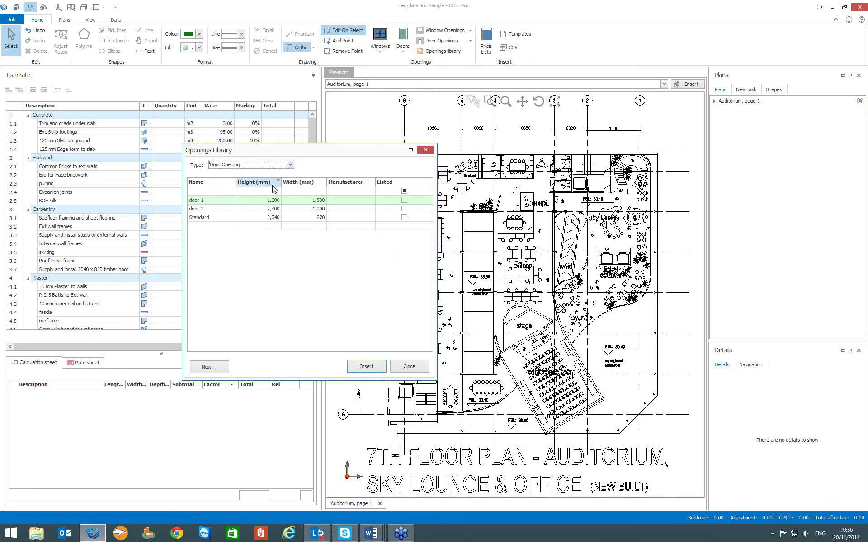
click(290, 164)
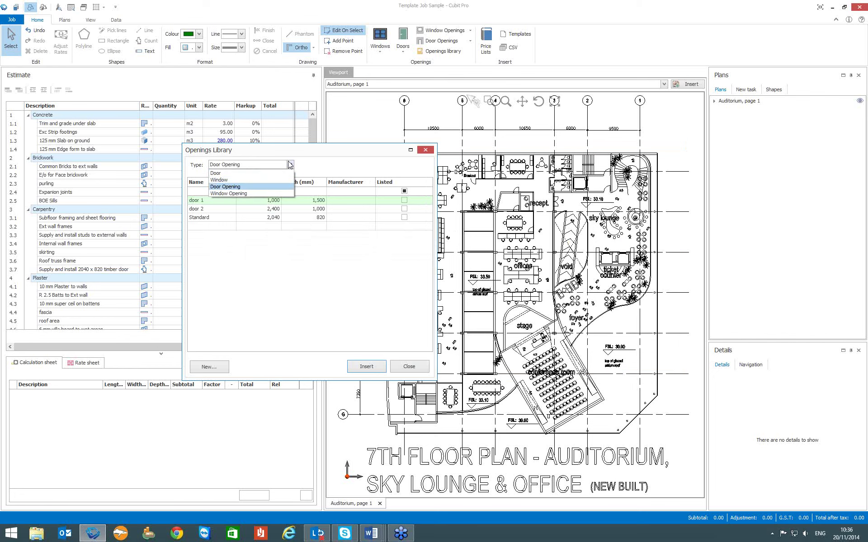
click(271, 191)
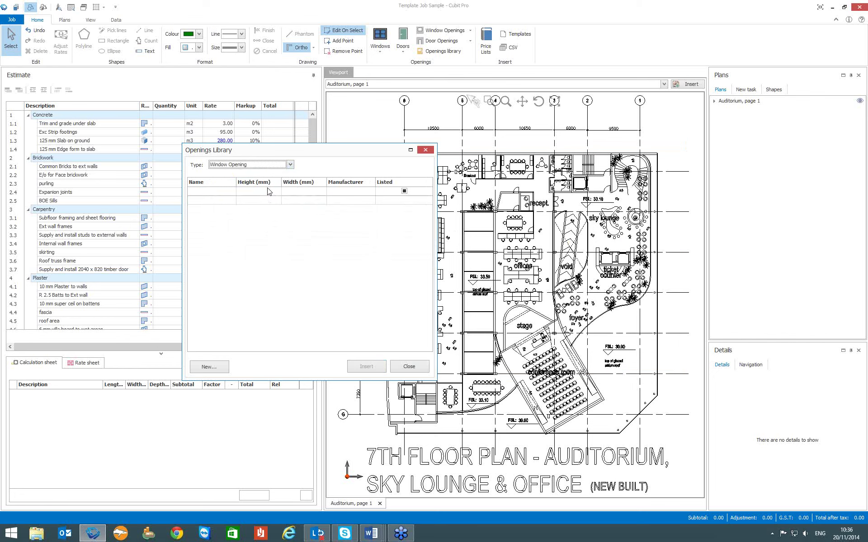
click(290, 165)
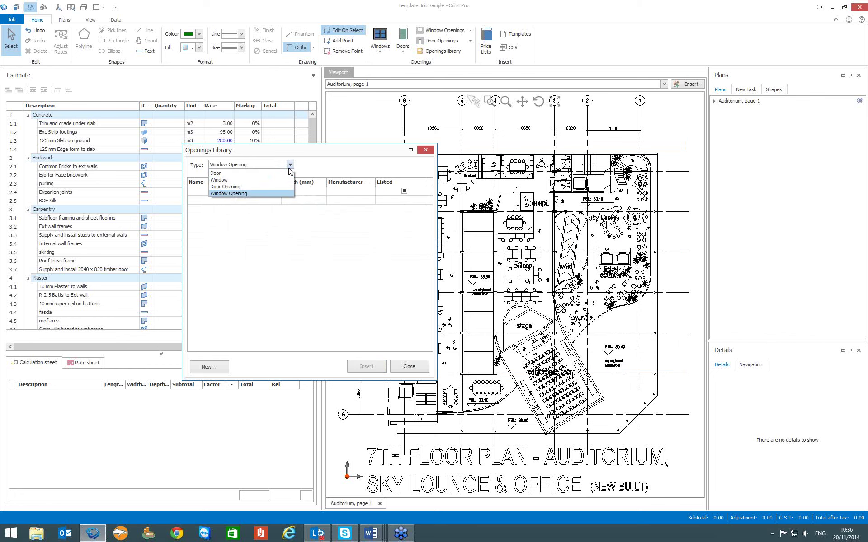
click(247, 172)
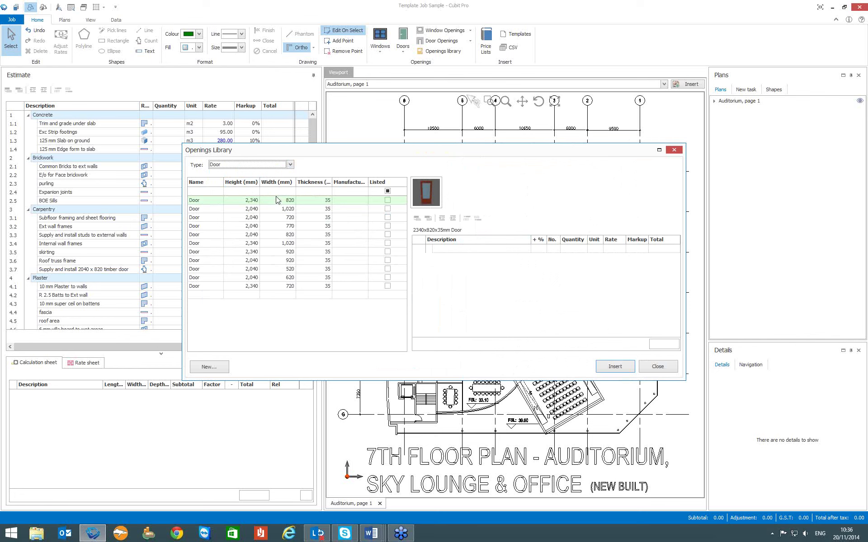
Look through the listed doors and view the rate build-up of the 2,040 × 920 mm door.
click(204, 209)
click(206, 218)
click(205, 226)
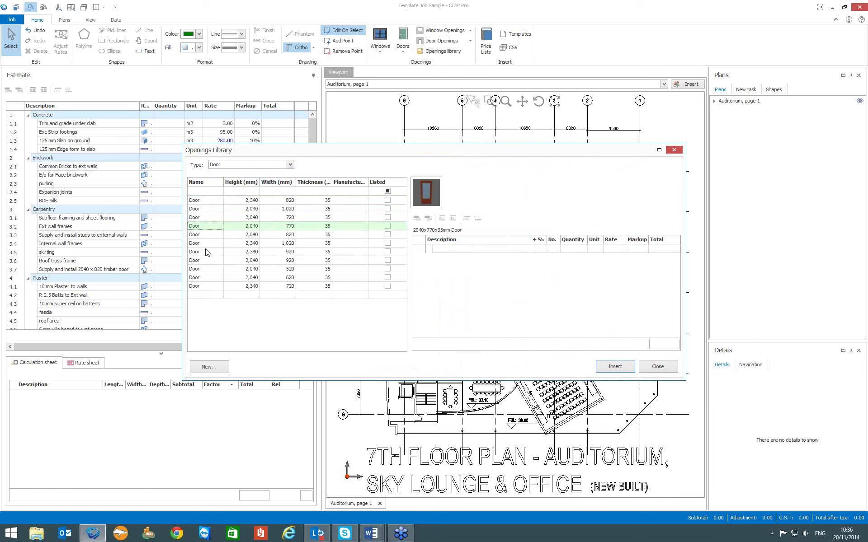
click(209, 262)
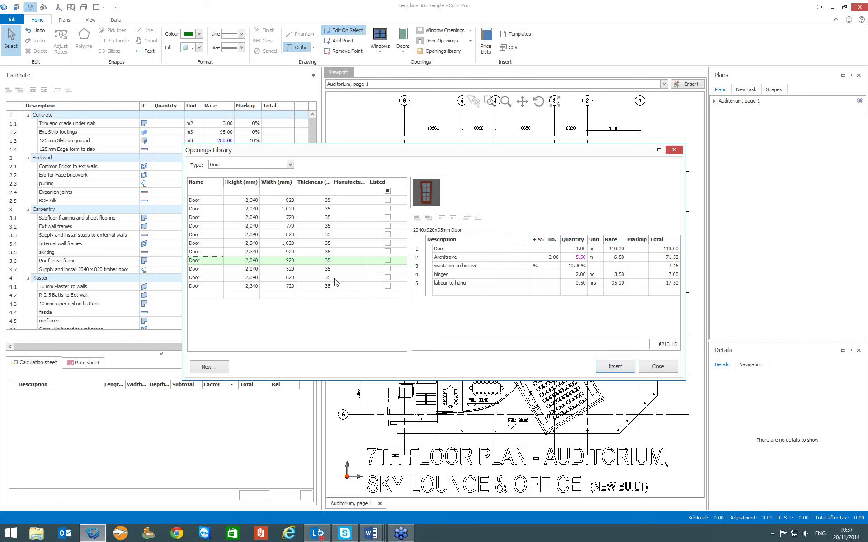
Change the 2,040 × 920 mm door's style to the single door with horizontal glass panes, and close the openings library.
click(424, 195)
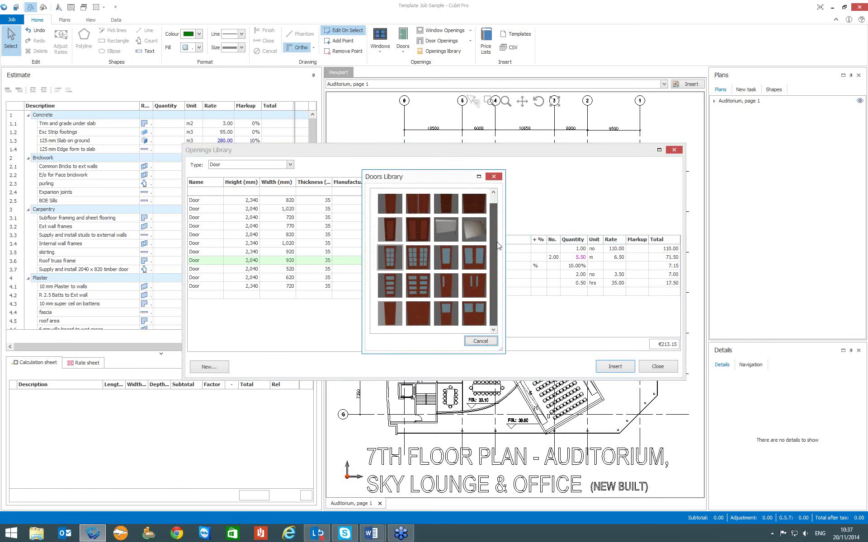
scroll(495, 220, down, 1)
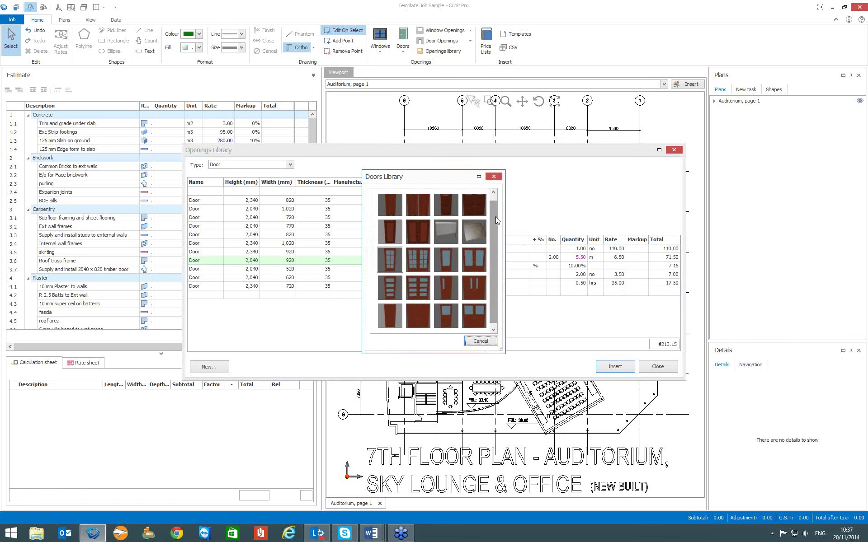
double_click(385, 286)
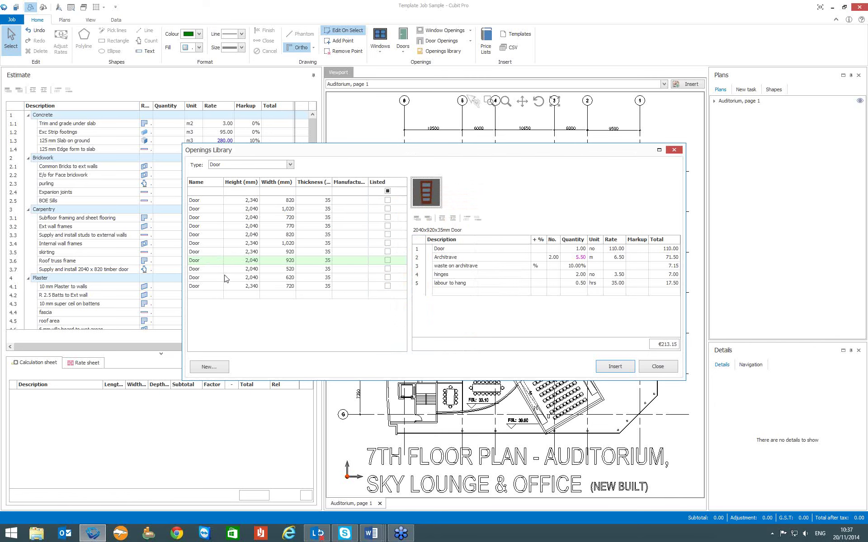
click(661, 368)
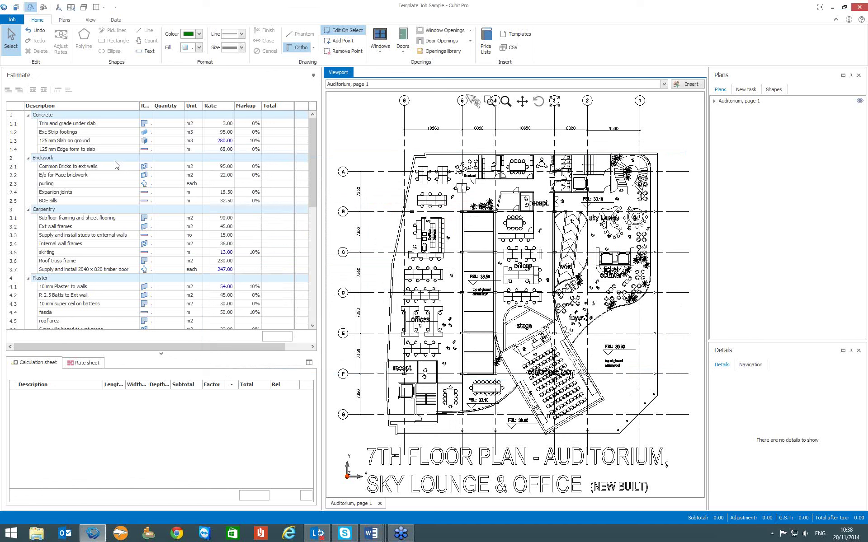
Trace the external wall along the floor plan's upper edge as a polyline for Common Bricks to ext walls, about 120 m2 at 2,700 mm height.
click(168, 166)
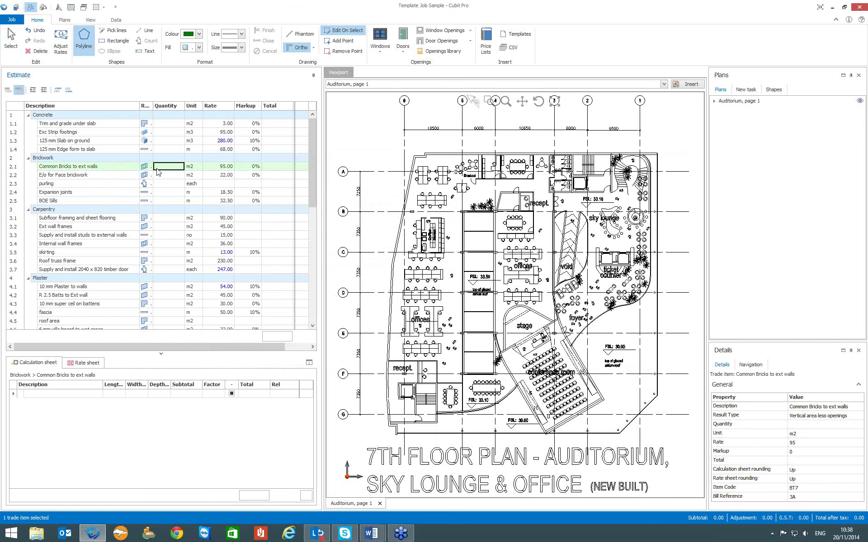
click(746, 90)
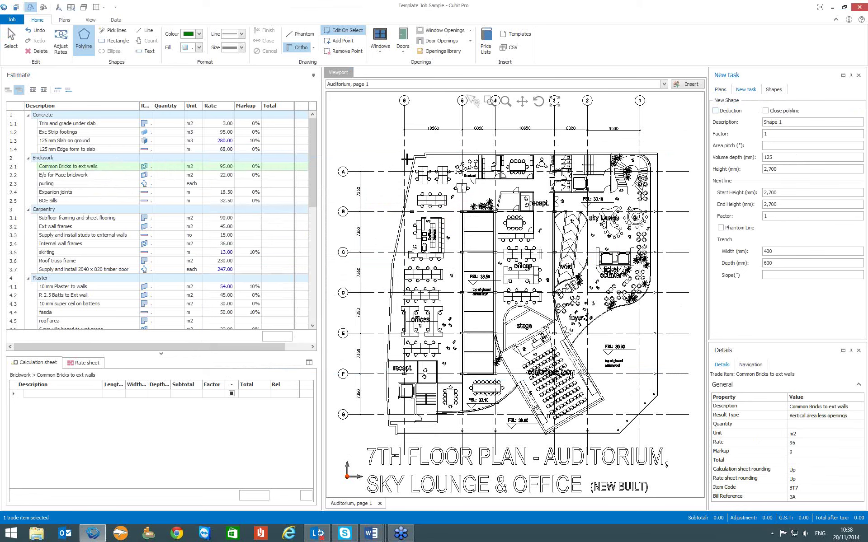
scroll(426, 160, up, 3)
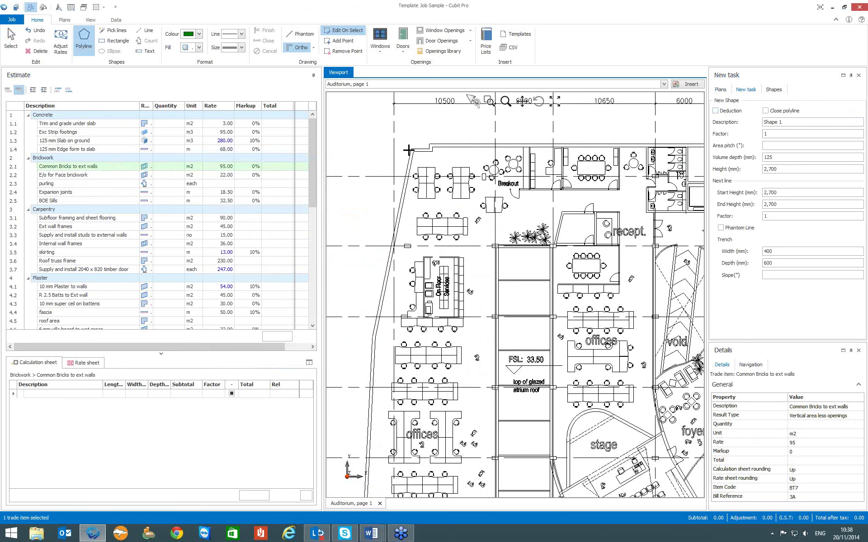
click(411, 149)
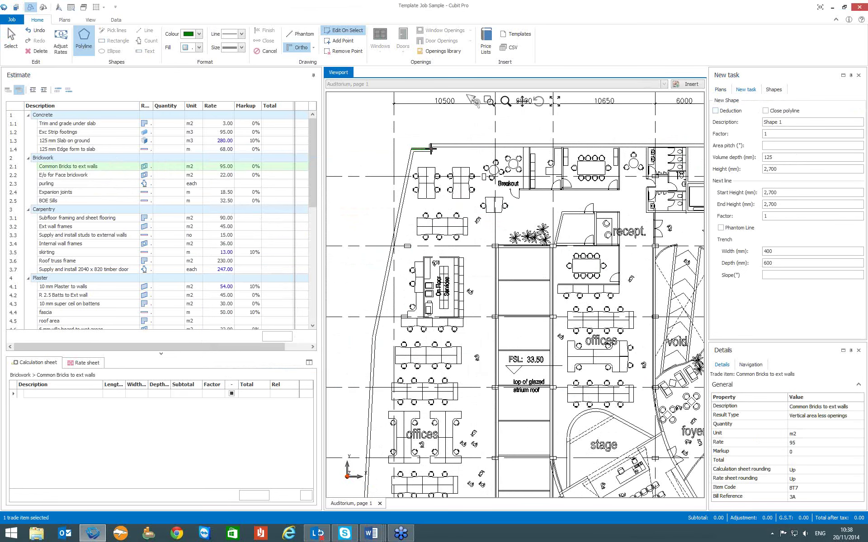
click(428, 148)
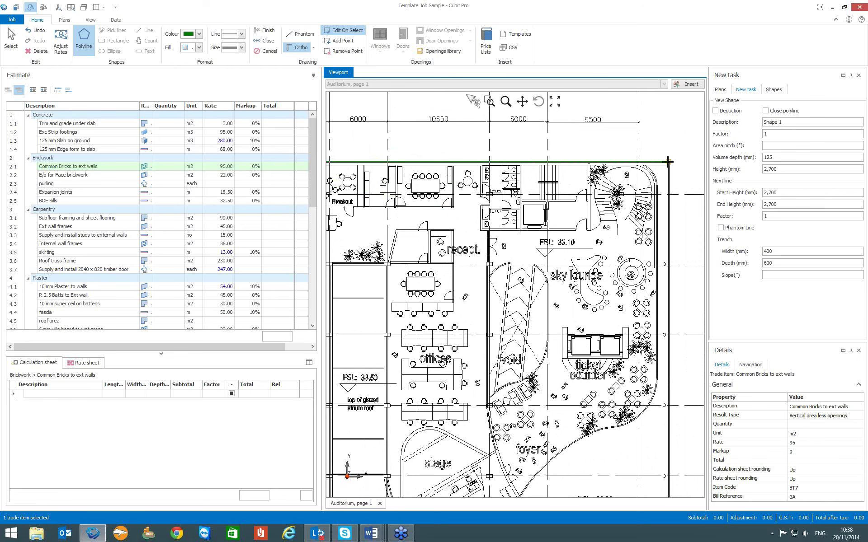
click(667, 161)
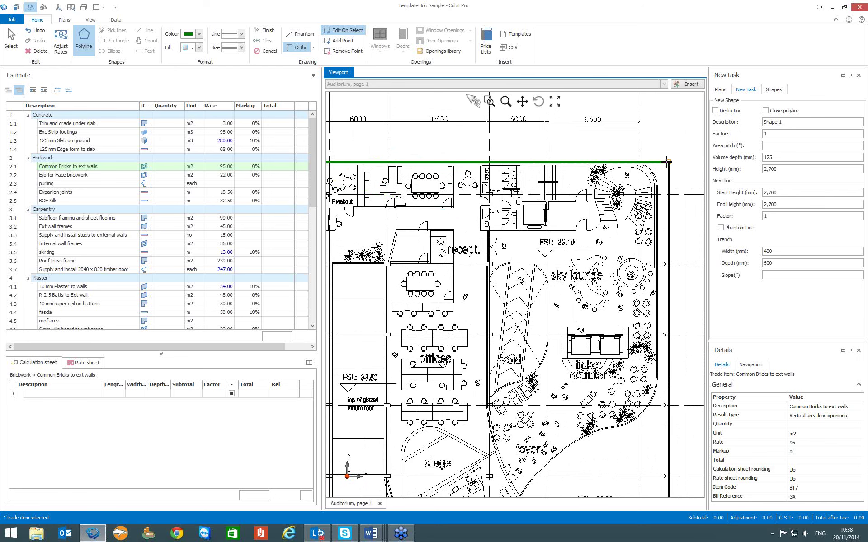
click(654, 184)
right_click(638, 190)
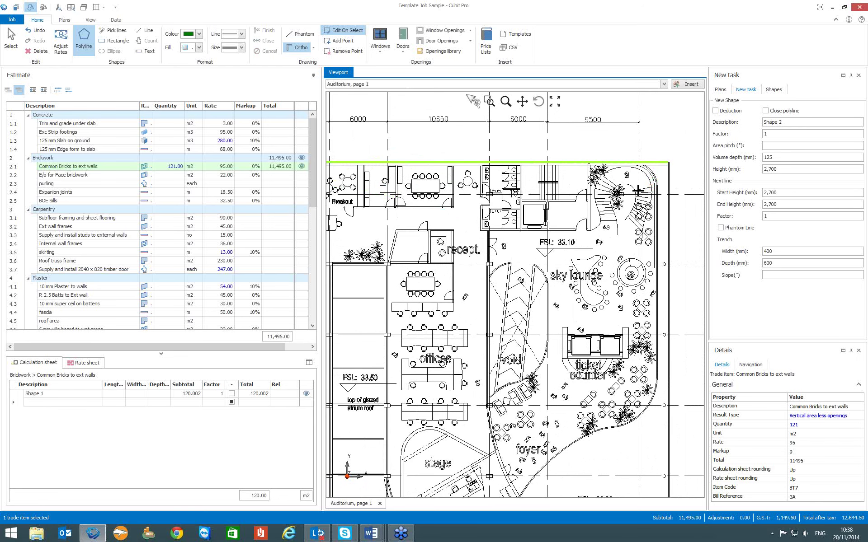
Inspect the traced wall on the plan and view the wall height and line details of Shape 1.
scroll(526, 211, down, 2)
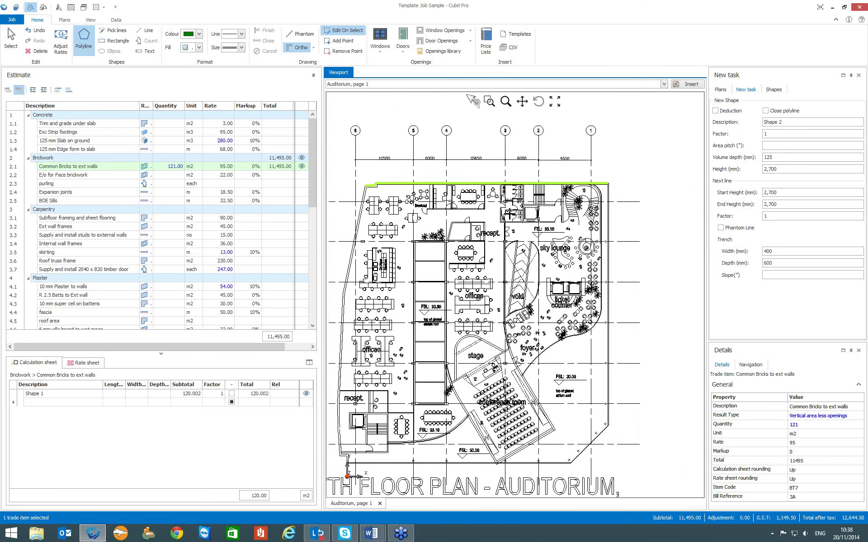
scroll(510, 212, up, 2)
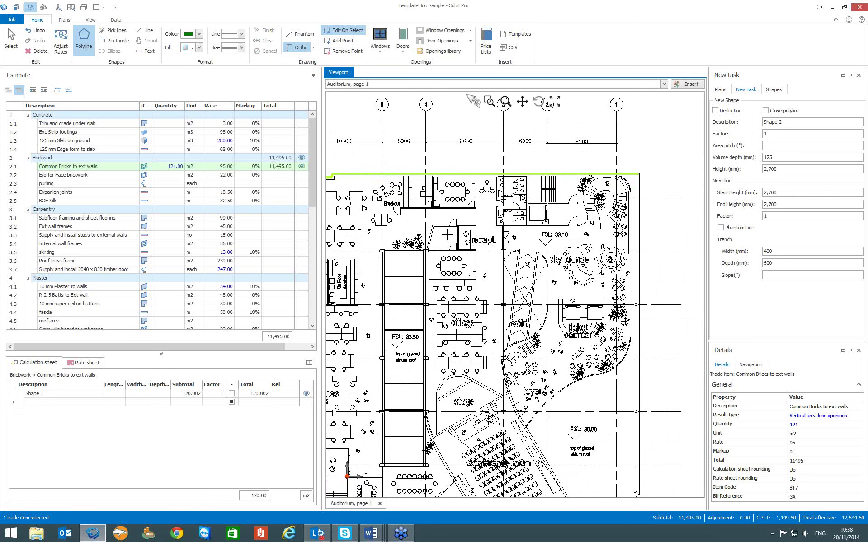
drag(452, 231, 497, 223)
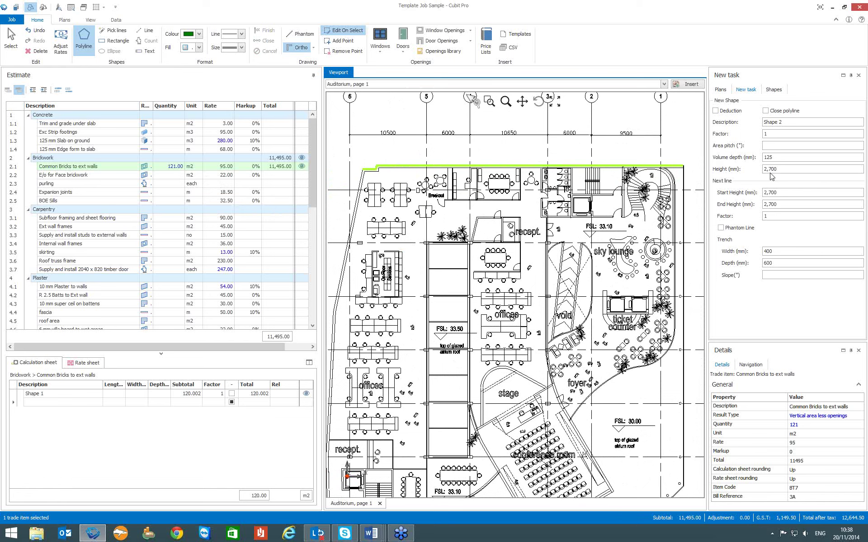
click(51, 396)
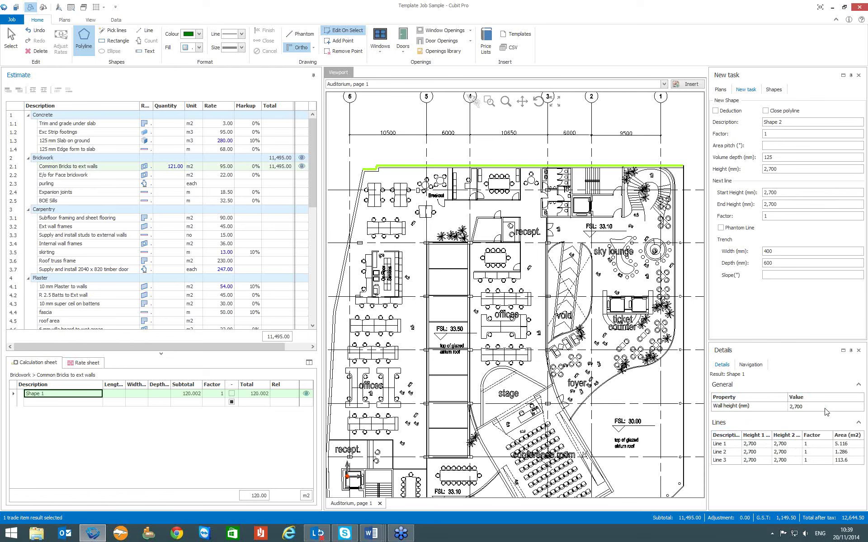
Set the wall height of Shape 1 to 3,000 mm.
click(801, 408)
click(802, 409)
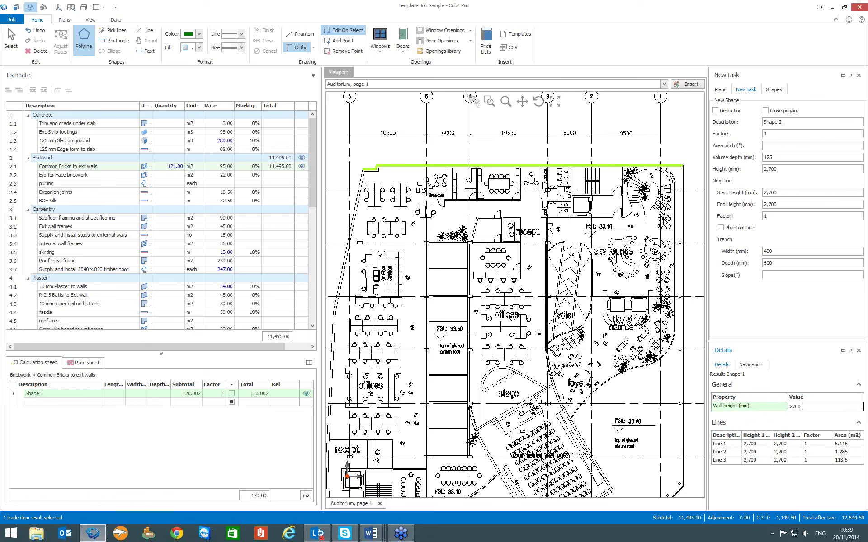
drag(807, 408, 788, 409)
text(3000)
key(Return)
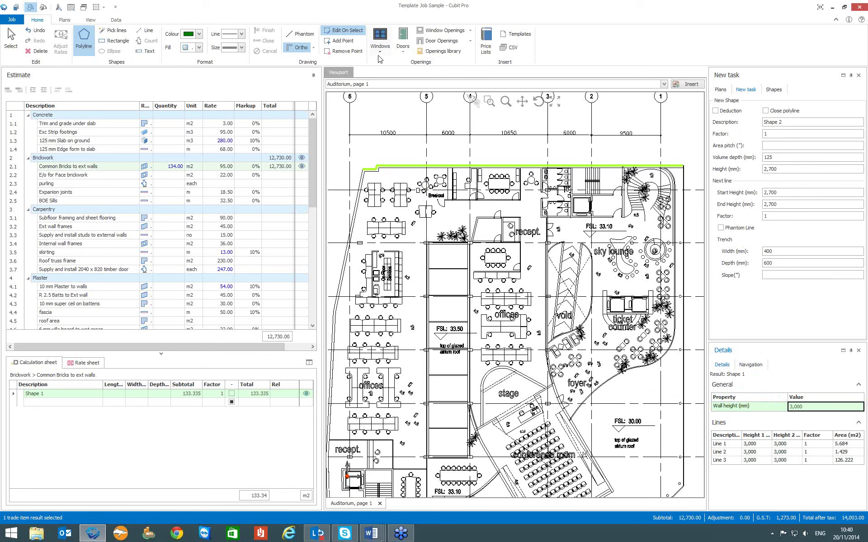
Collapse the Brickwork, Carpentry, Plaster and Tiler trade headings in the estimate.
click(28, 158)
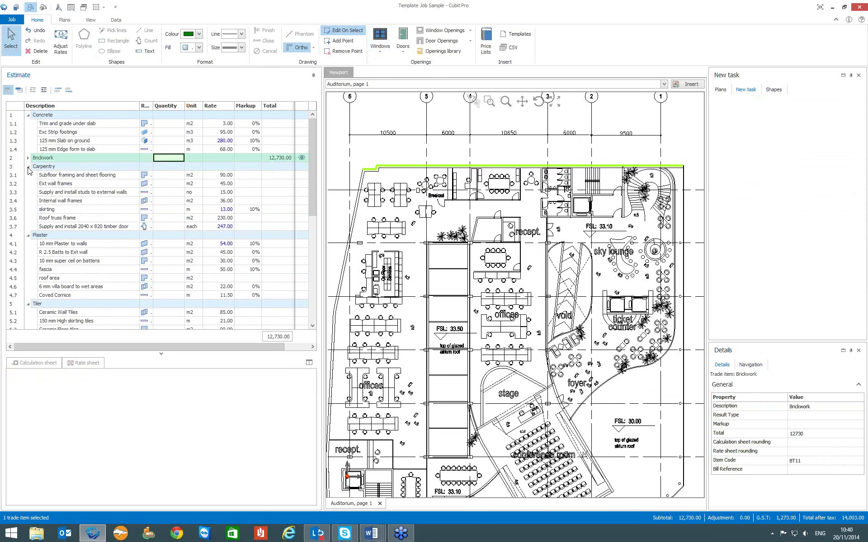
click(28, 167)
click(28, 175)
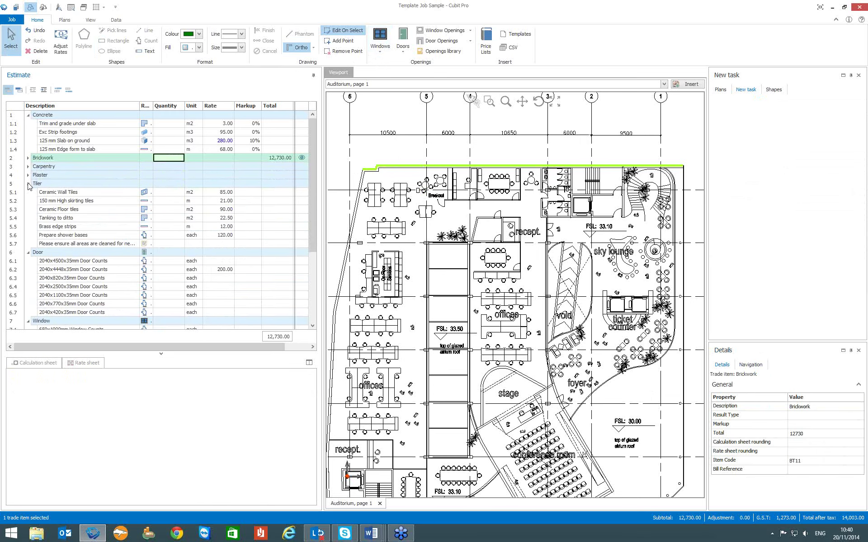
click(28, 184)
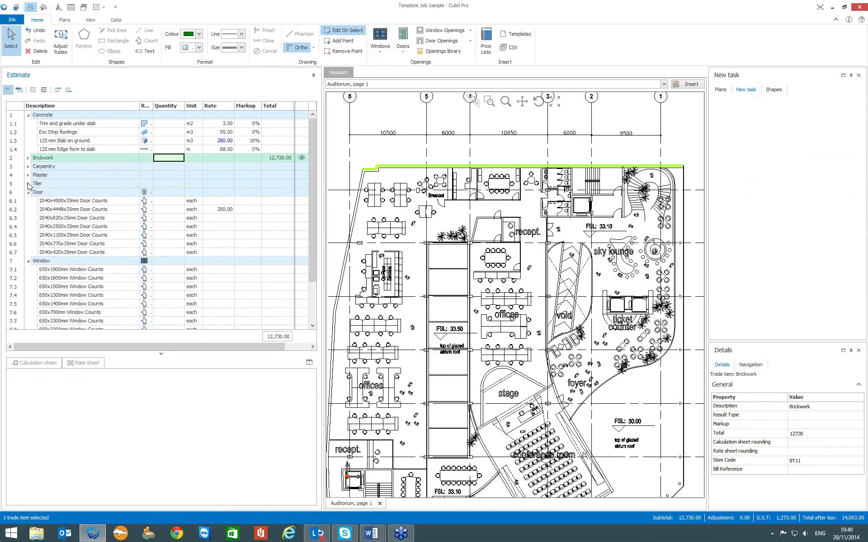
Set the Door heading's result type to Door Counts and the Window heading's result type to Window Counts.
click(59, 194)
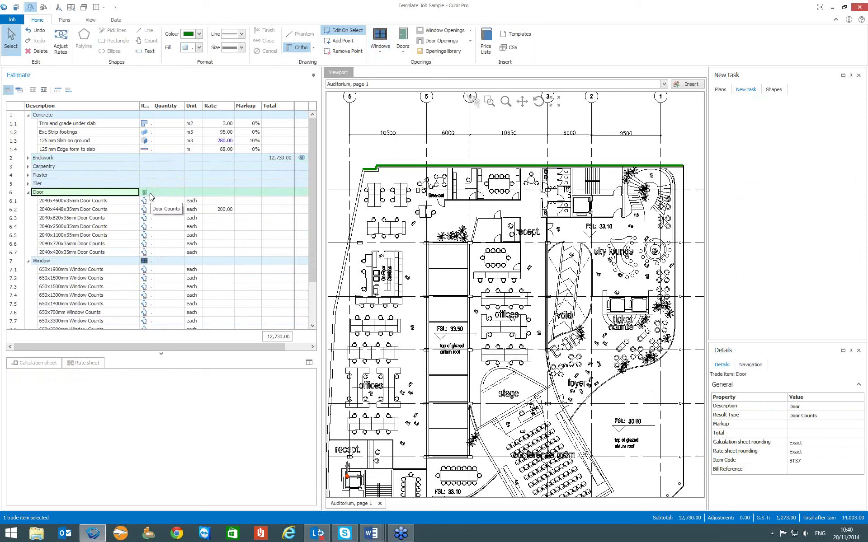
click(150, 194)
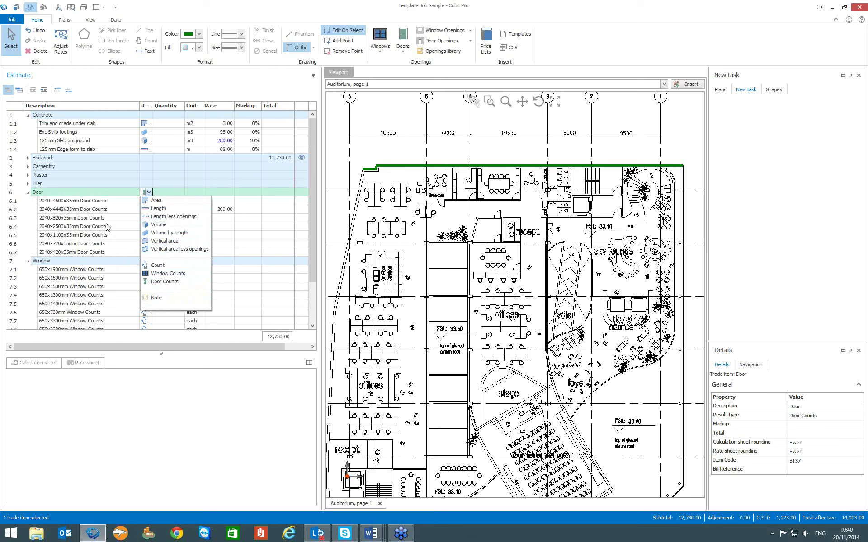
click(165, 284)
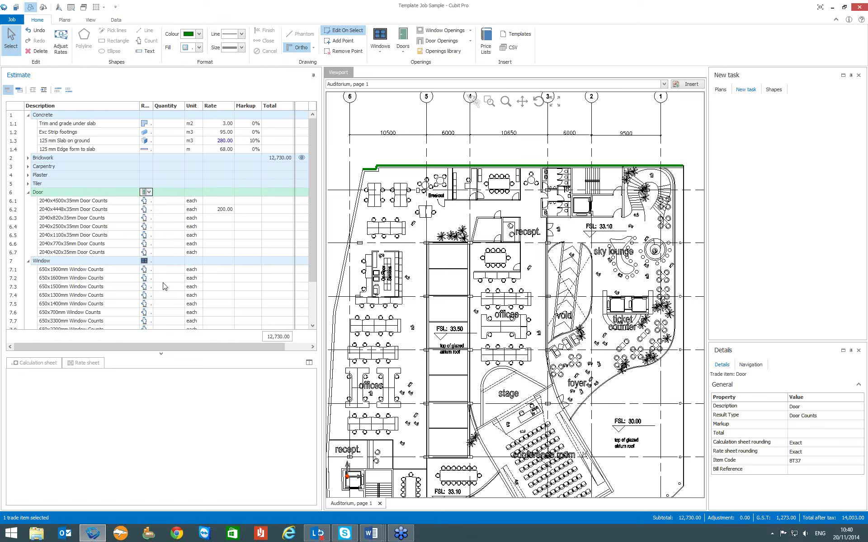
click(150, 261)
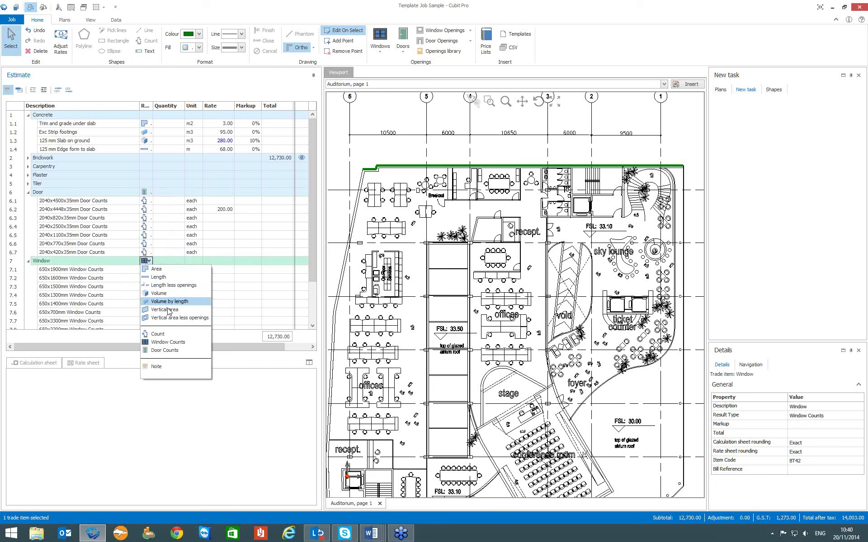
click(177, 341)
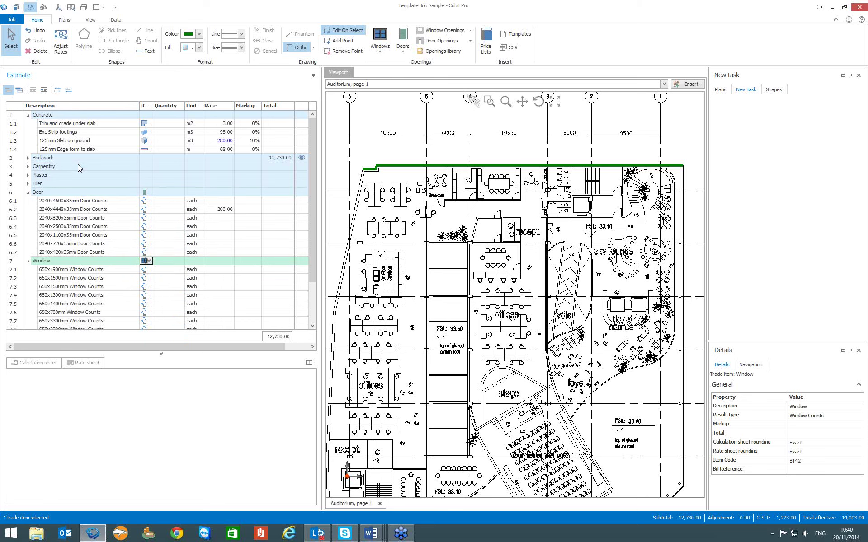
Insert four 2,040 × 920 mm doors side by side along the upper wall traced for Common Bricks to ext walls.
click(28, 158)
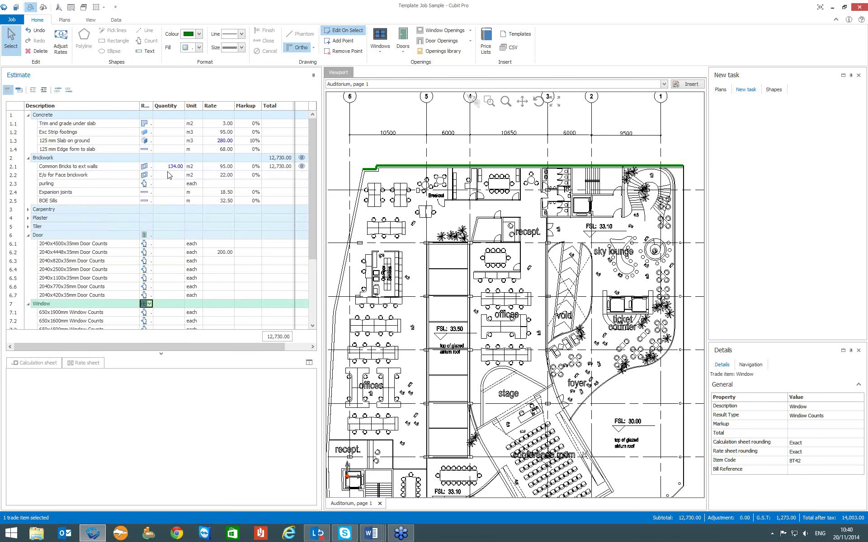
click(171, 167)
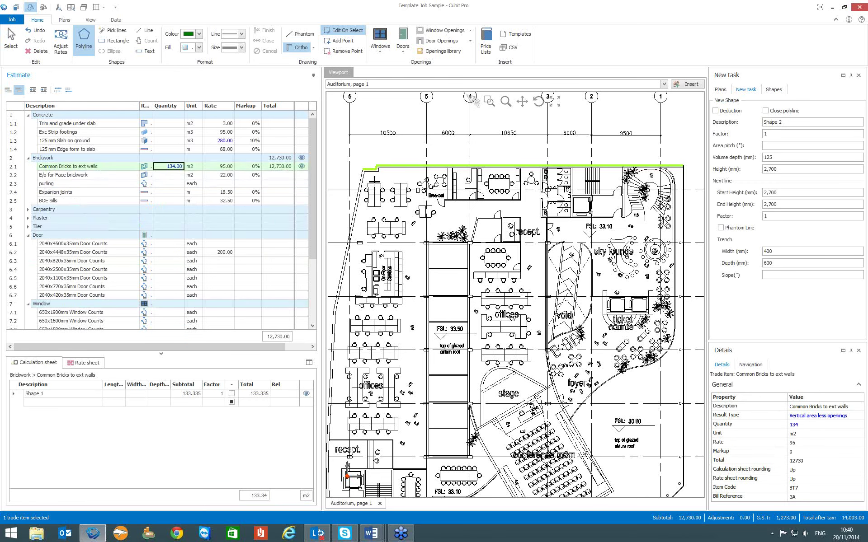
click(405, 55)
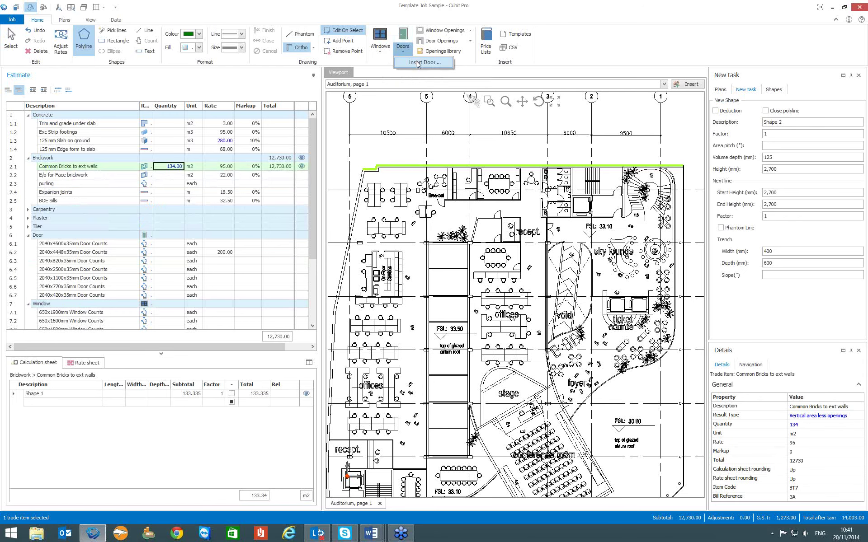
click(416, 62)
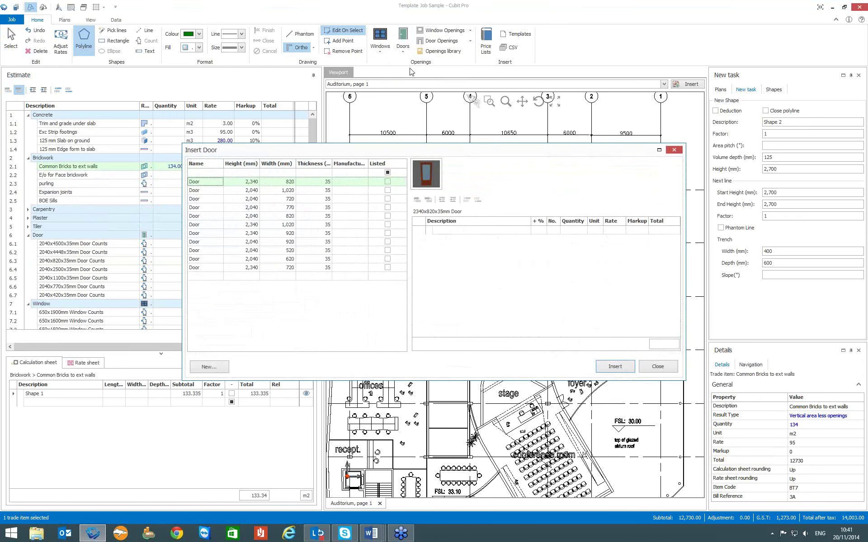
click(204, 243)
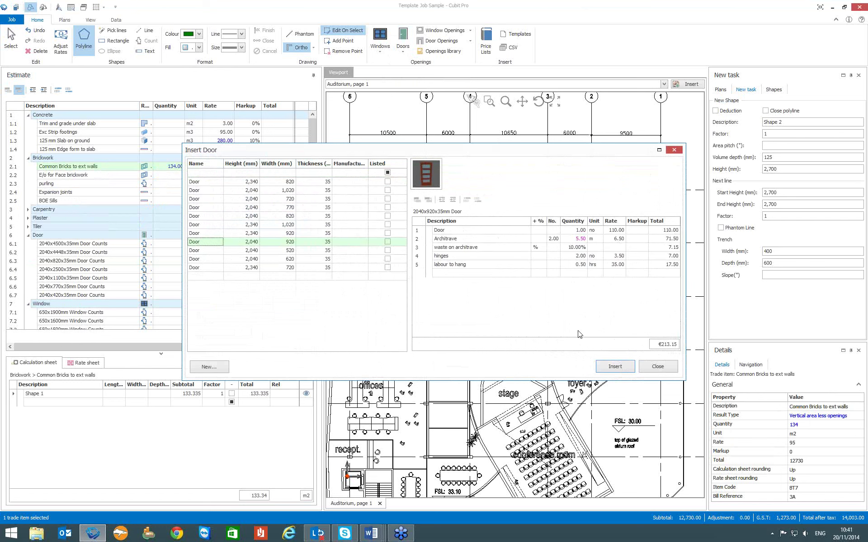
click(621, 370)
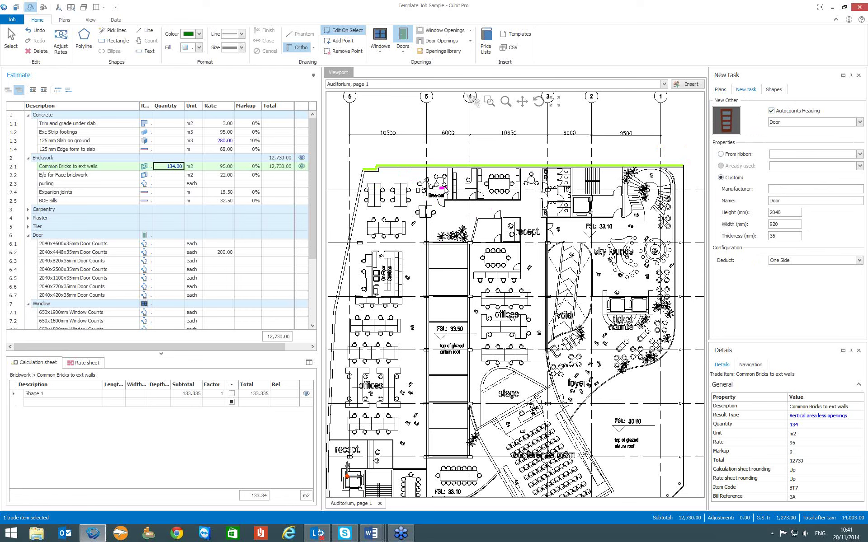
click(389, 167)
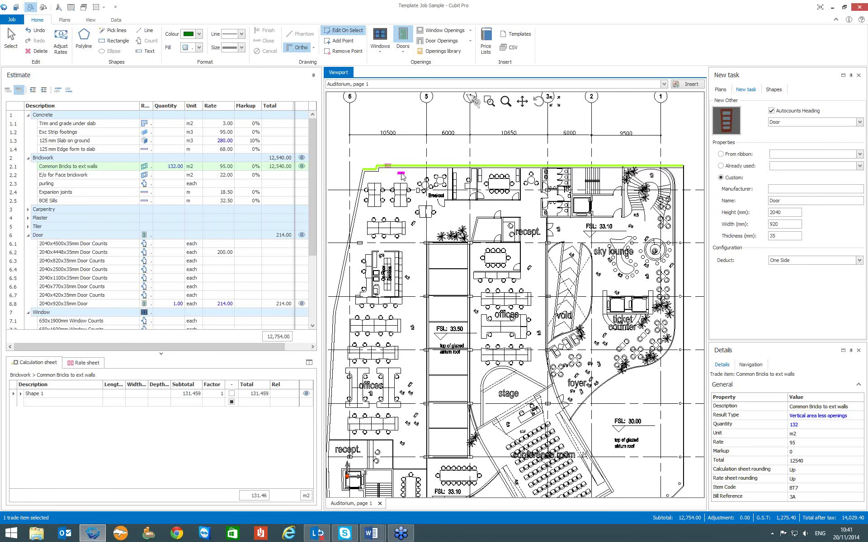
scroll(398, 168, up, 3)
click(397, 165)
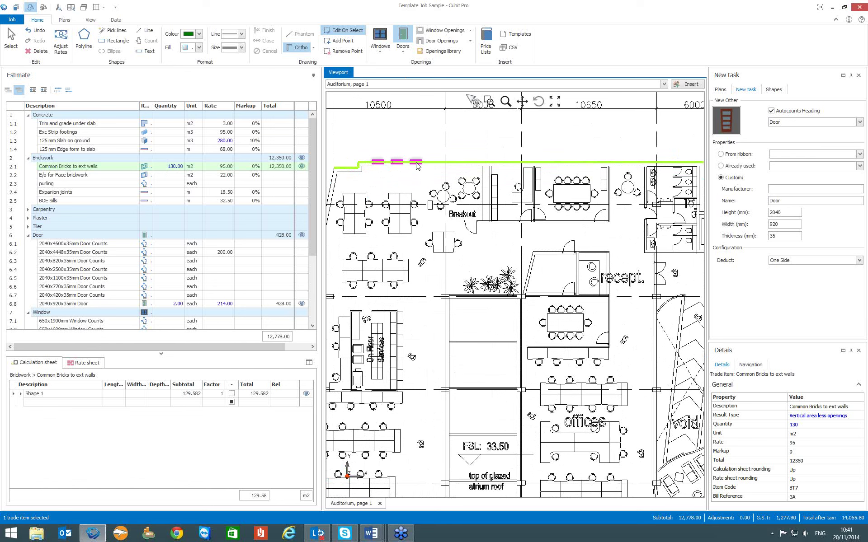
click(416, 165)
click(437, 167)
View the count entries and the rate build-up of the 2040x920x35mm Door item.
click(170, 303)
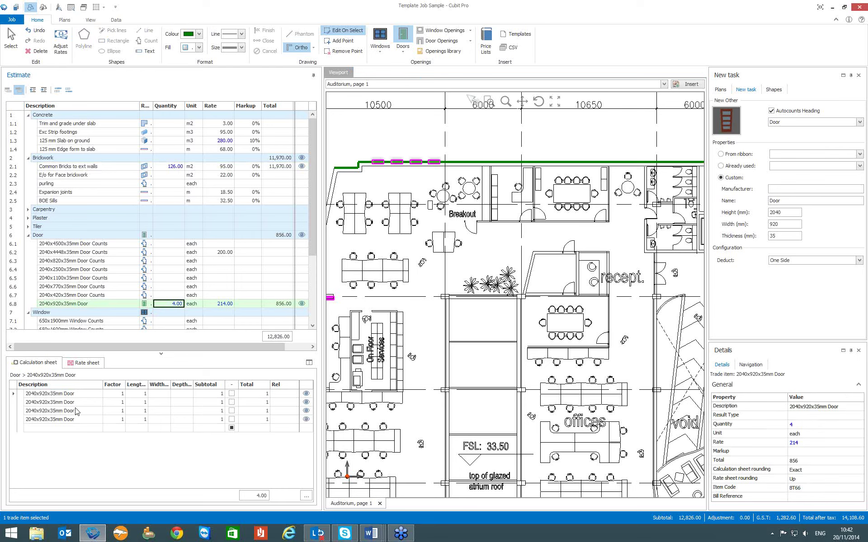
click(227, 303)
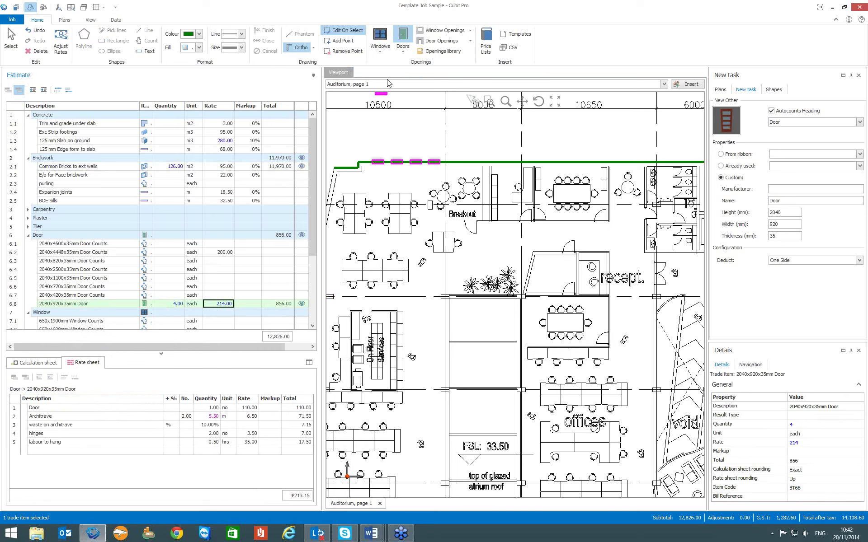
Insert four 1,200 × 1,850 mm windows along the upper wall to the right of the doors.
click(379, 55)
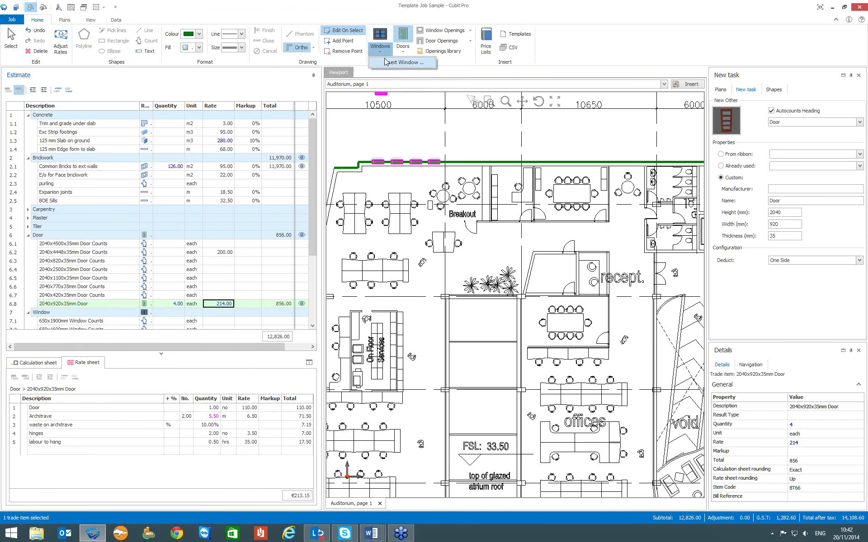
click(386, 62)
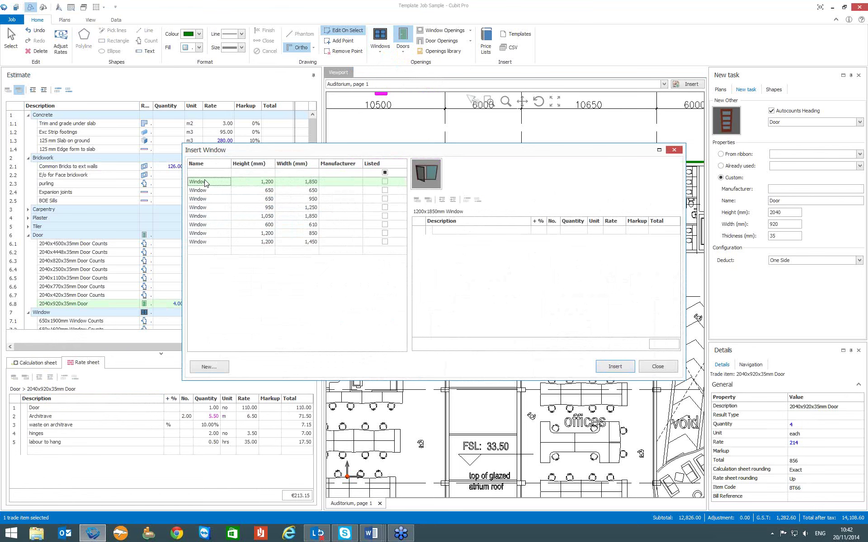
click(615, 367)
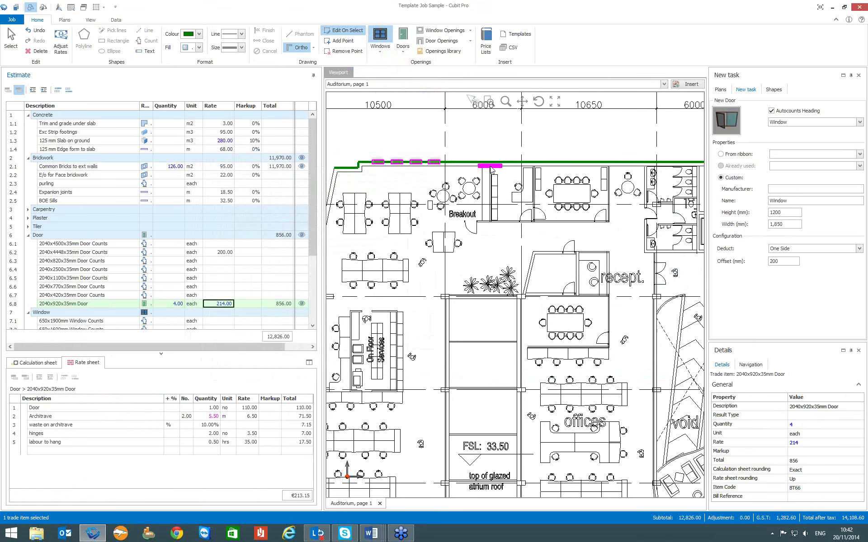
click(491, 164)
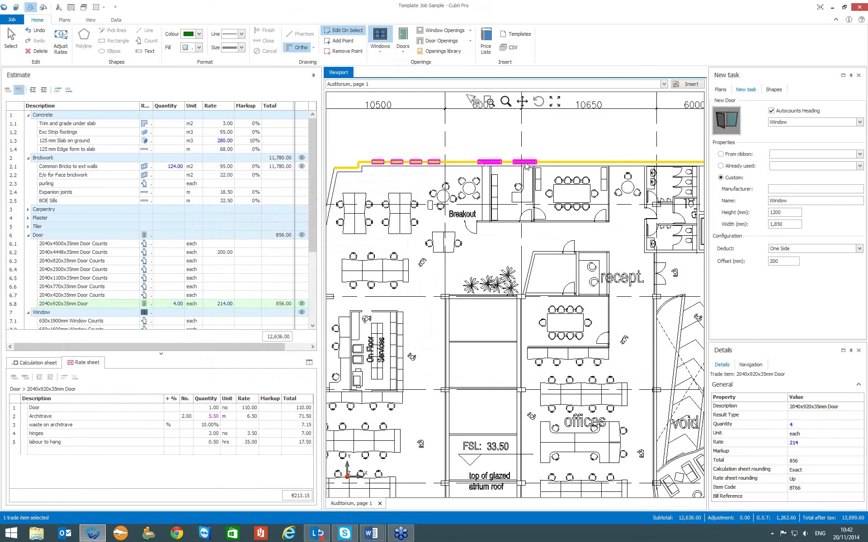
click(522, 164)
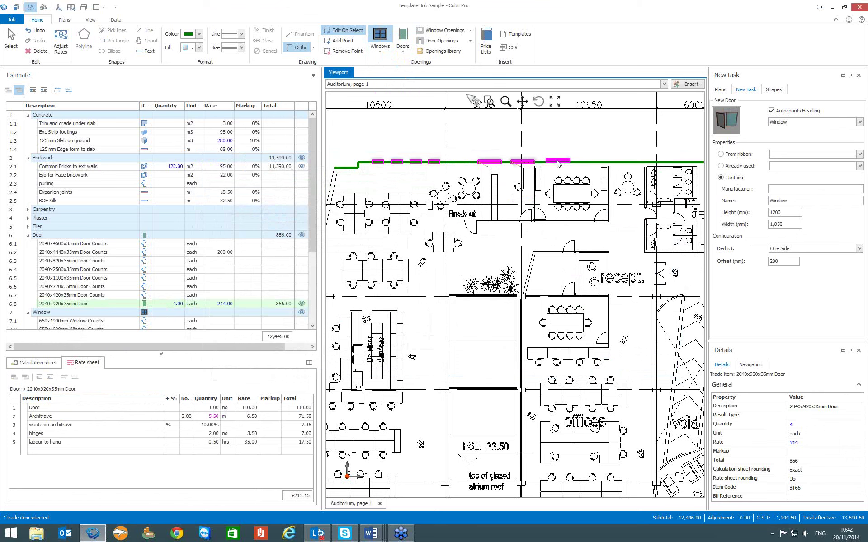
click(555, 164)
click(587, 164)
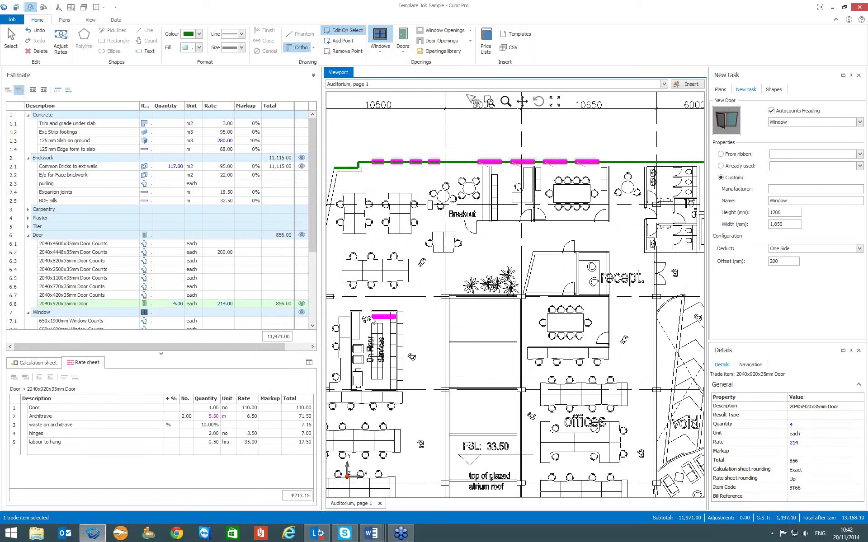
Set the rate of the 1200x1850mm Window item under the Window heading to 150.
drag(311, 214, 308, 287)
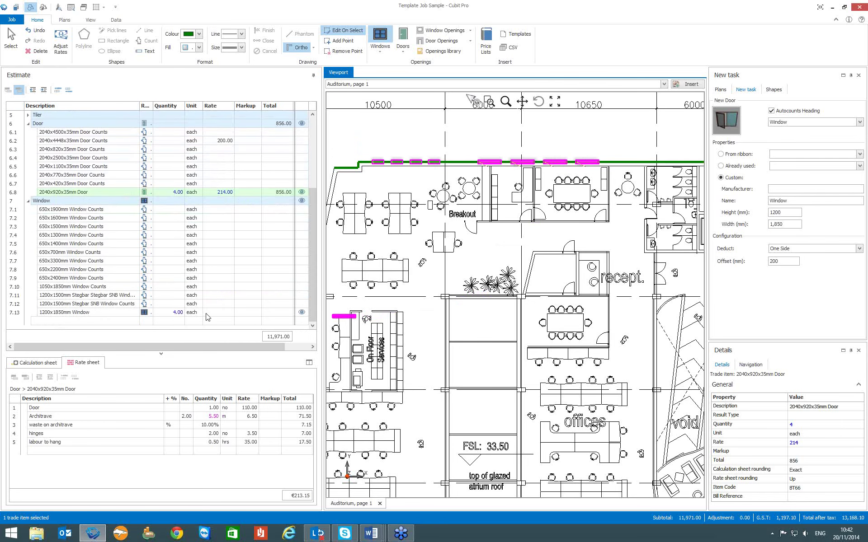
click(220, 315)
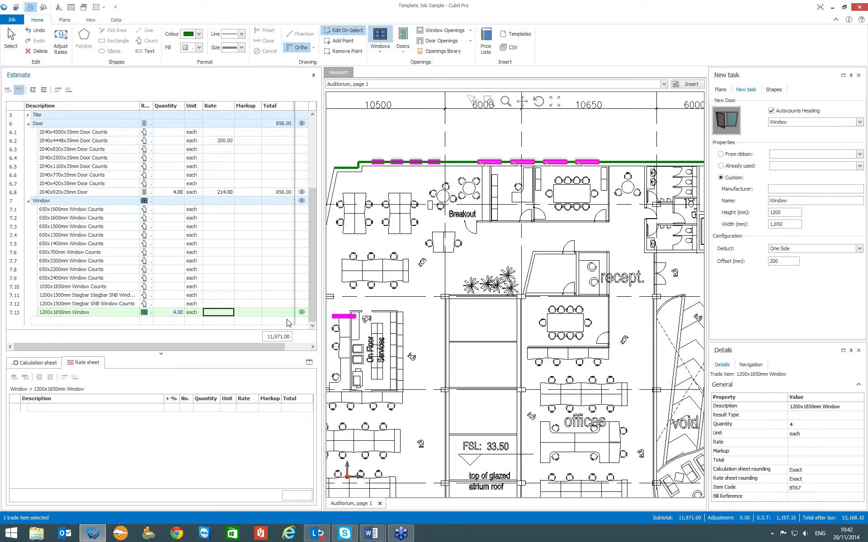
text(150)
key(Return)
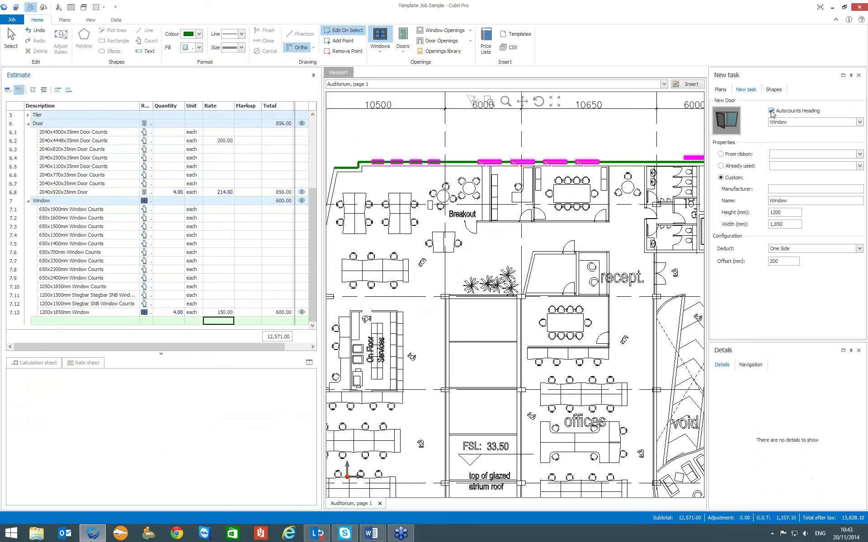
Turn off the autocounts heading and place one more 1,200 × 1,850 mm window in the wall beside the others.
click(771, 111)
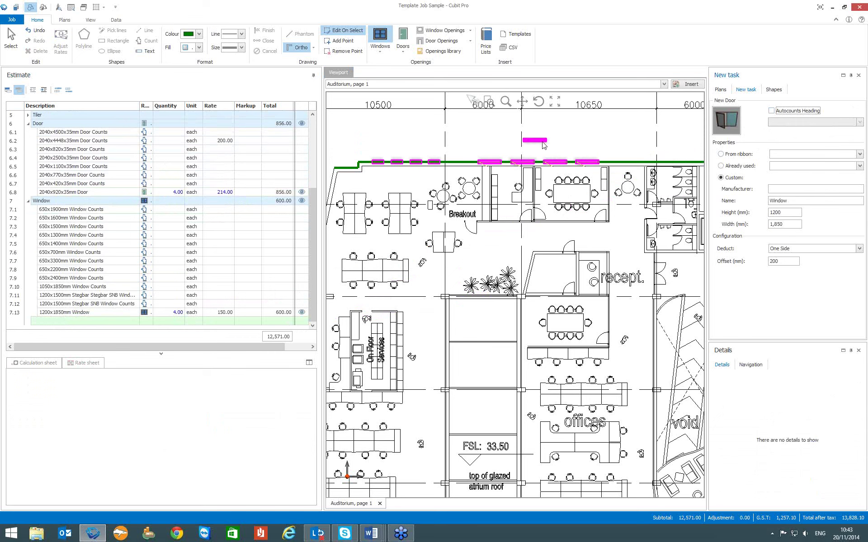
click(623, 165)
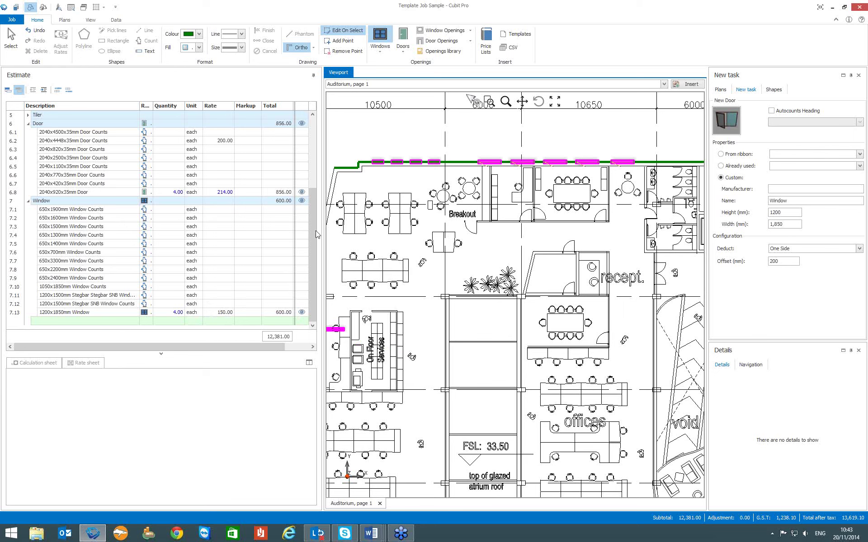
Examine the door and window deductions listed for Common Bricks to ext walls and compare them with the door and window counts.
drag(310, 235, 312, 155)
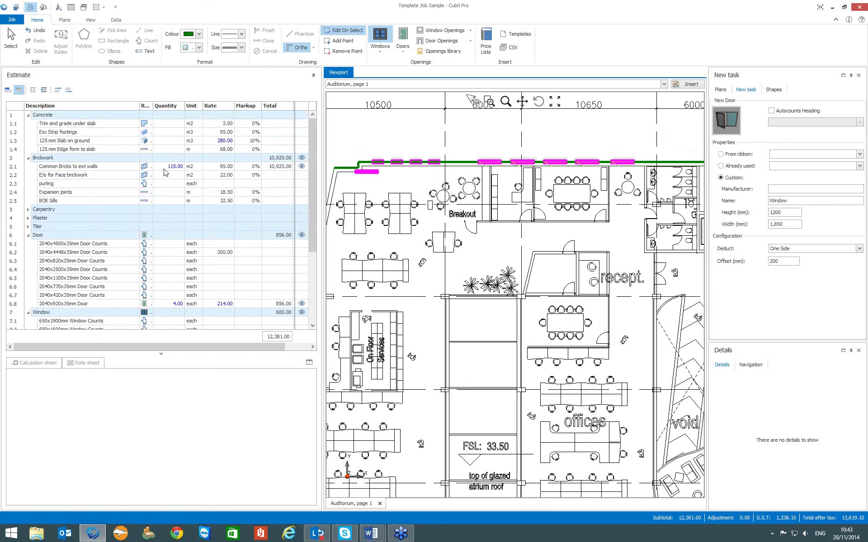
click(179, 169)
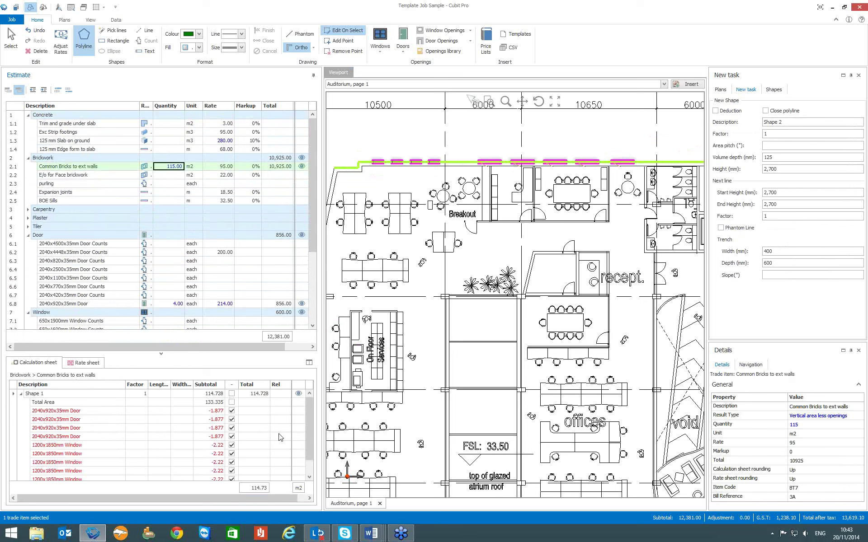
drag(310, 418, 308, 460)
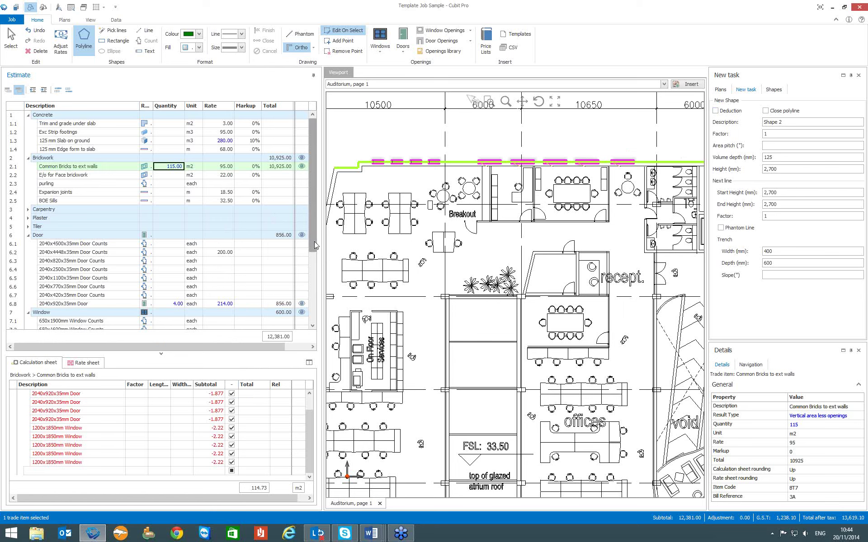
scroll(313, 241, down, 4)
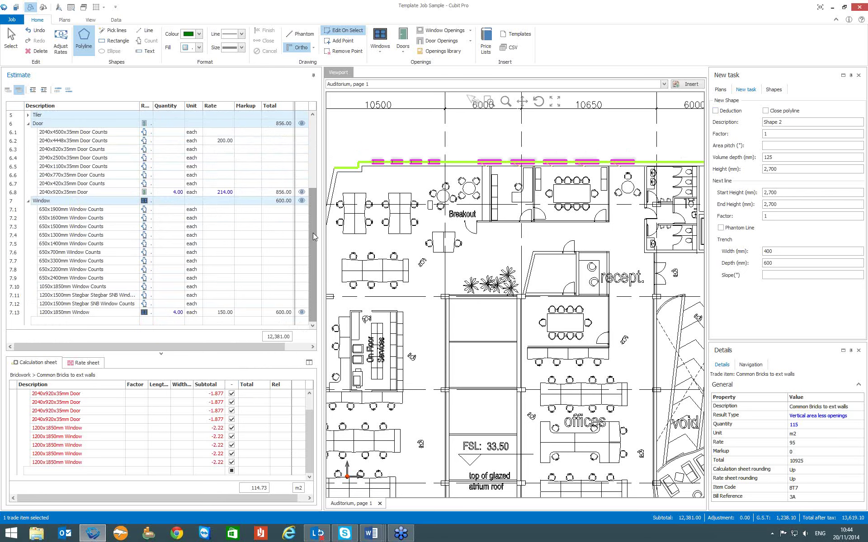
Examine the doors and windows of the external brick wall in the 3D view from several angles.
drag(313, 232, 316, 172)
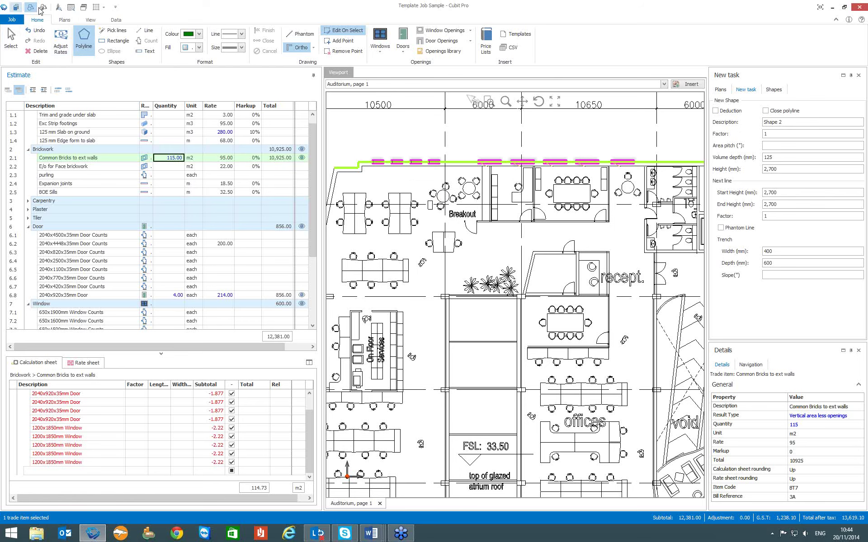
click(91, 20)
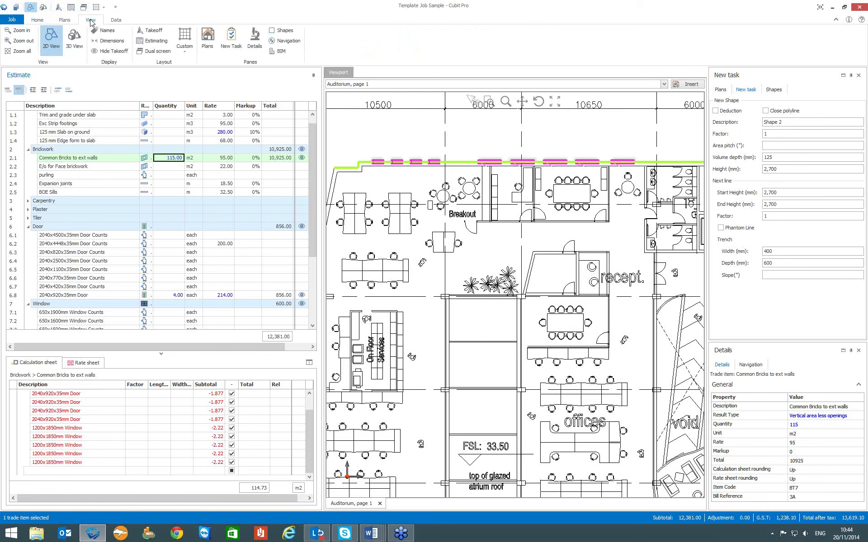
click(72, 36)
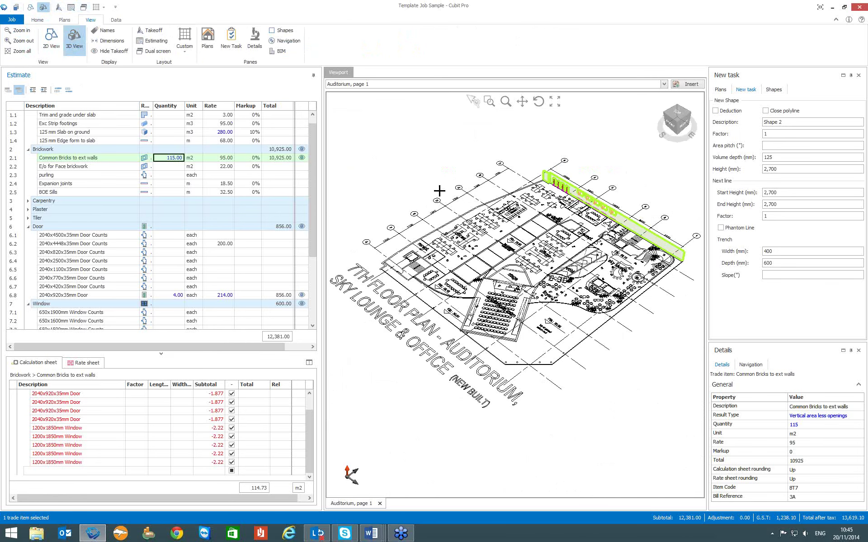
click(573, 195)
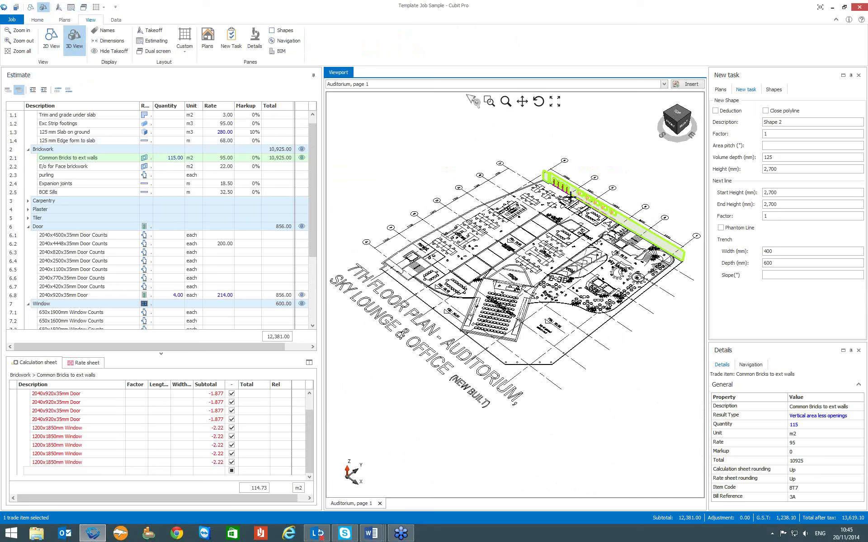
scroll(569, 197, up, 3)
scroll(562, 201, up, 1)
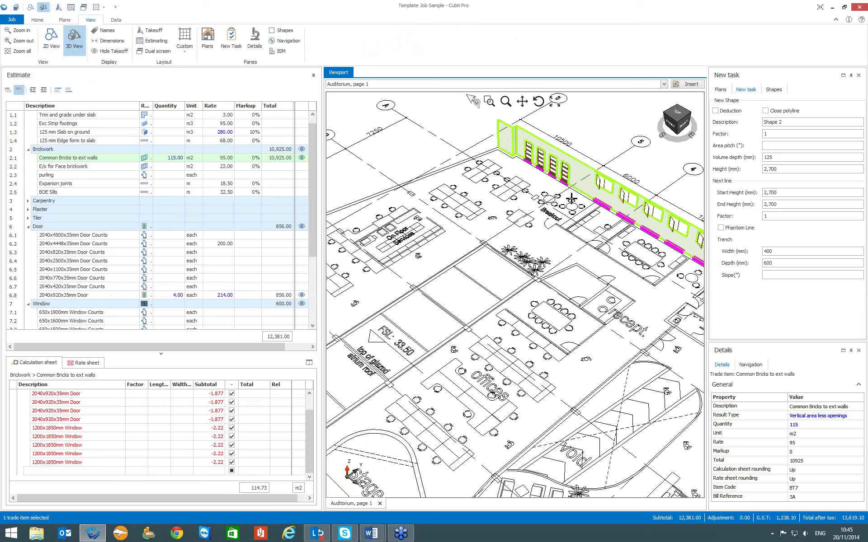
click(677, 121)
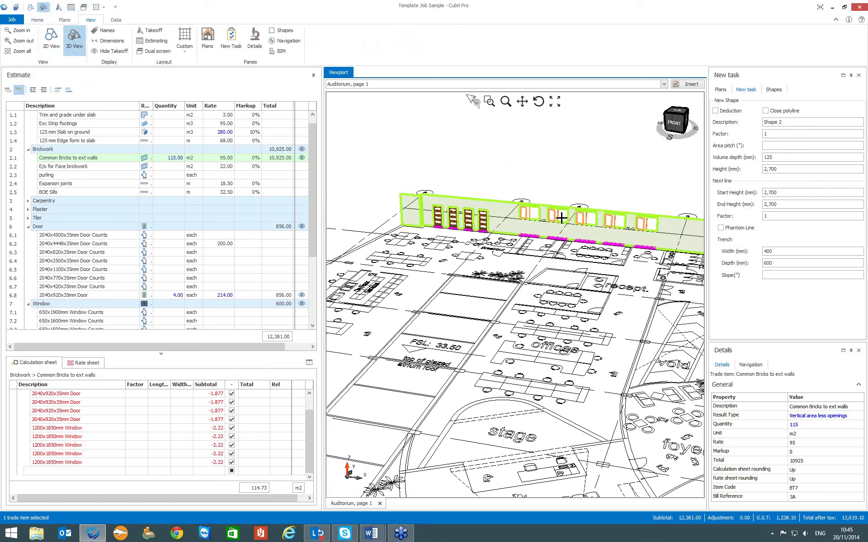
scroll(509, 248, up, 2)
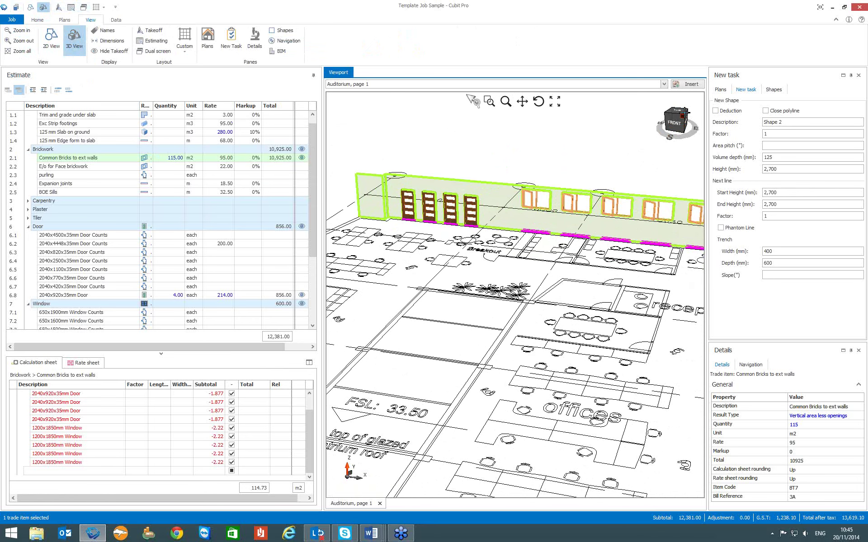
drag(681, 117, 494, 236)
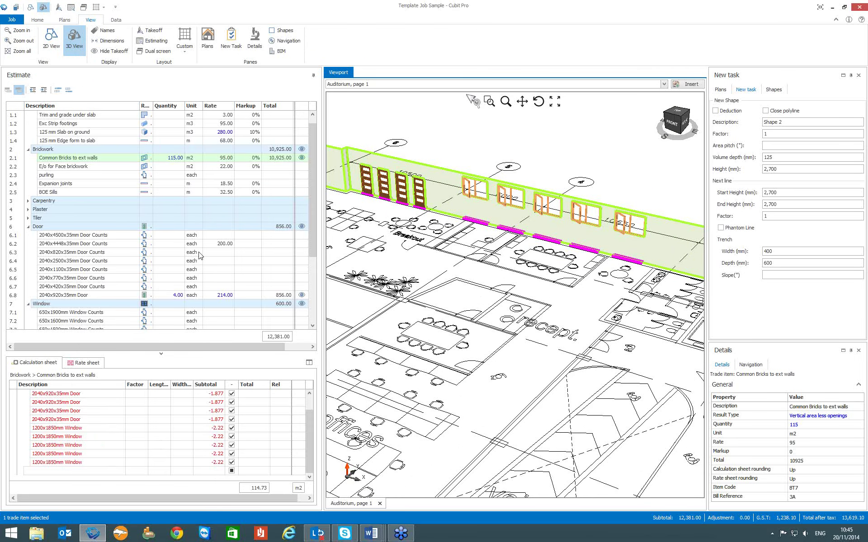
Select the second 1200x1850mm Window result and view the 3D models available for it in the Windows Library without choosing one.
drag(313, 219, 311, 300)
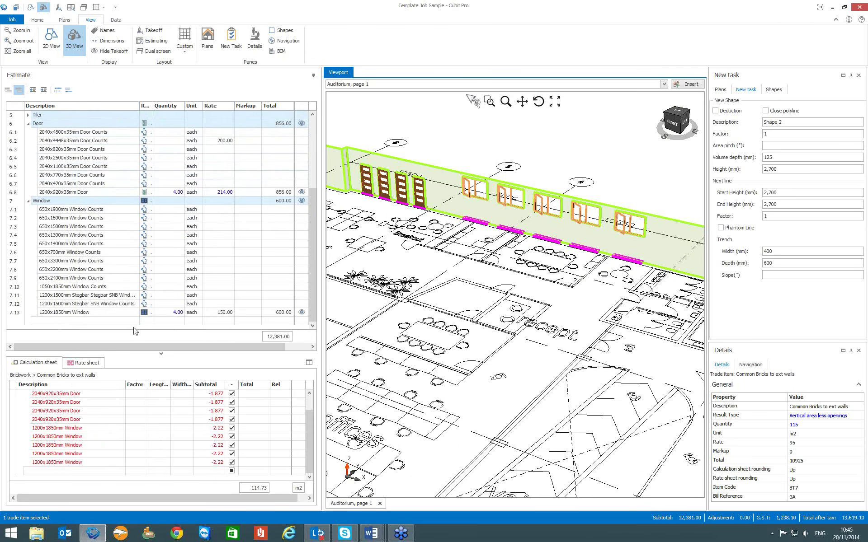
click(175, 314)
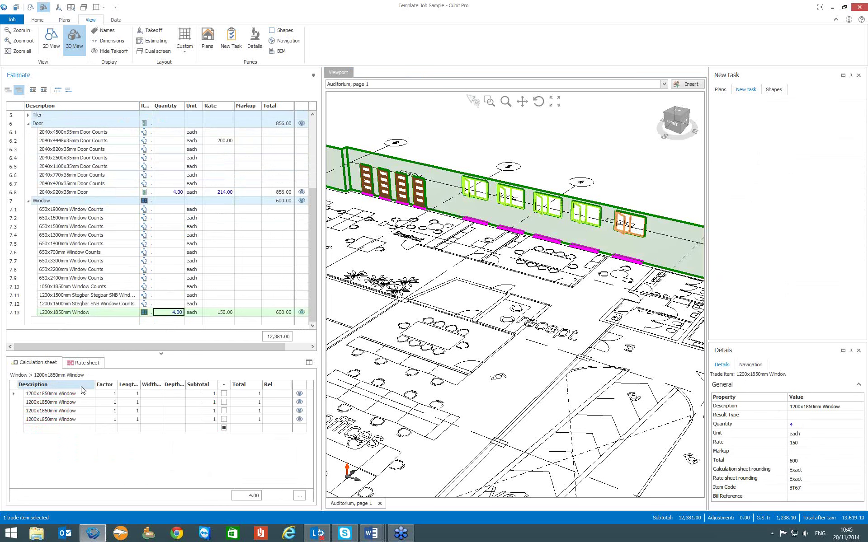
click(76, 402)
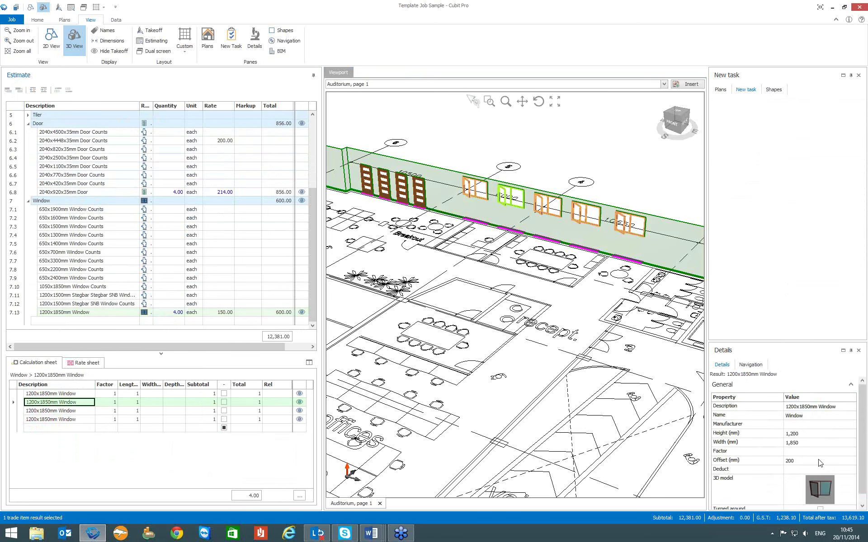
scroll(840, 486, down, 1)
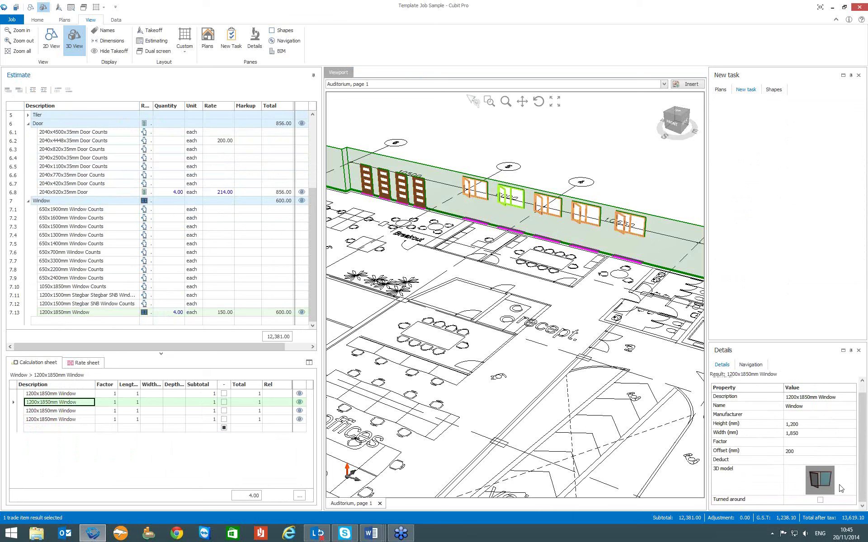
click(820, 483)
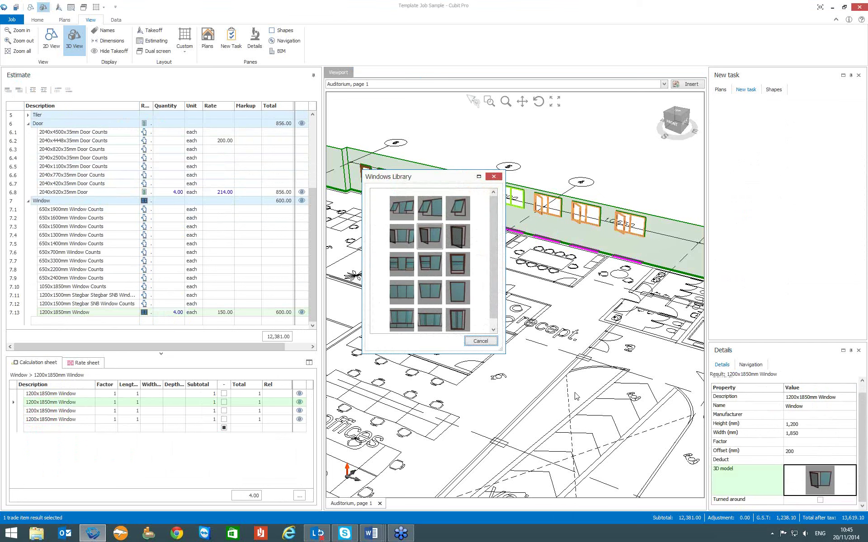
click(490, 341)
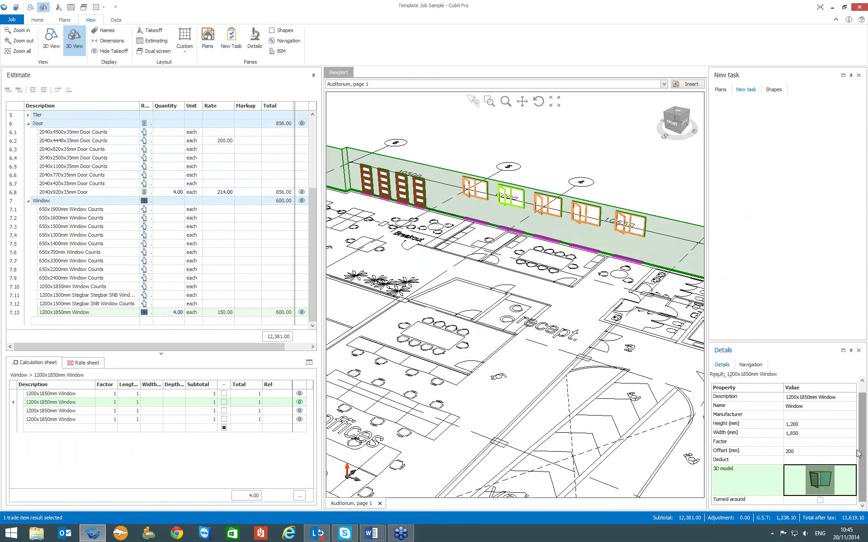
Set the offset of the second 1200x1850mm window to 600 mm.
click(796, 452)
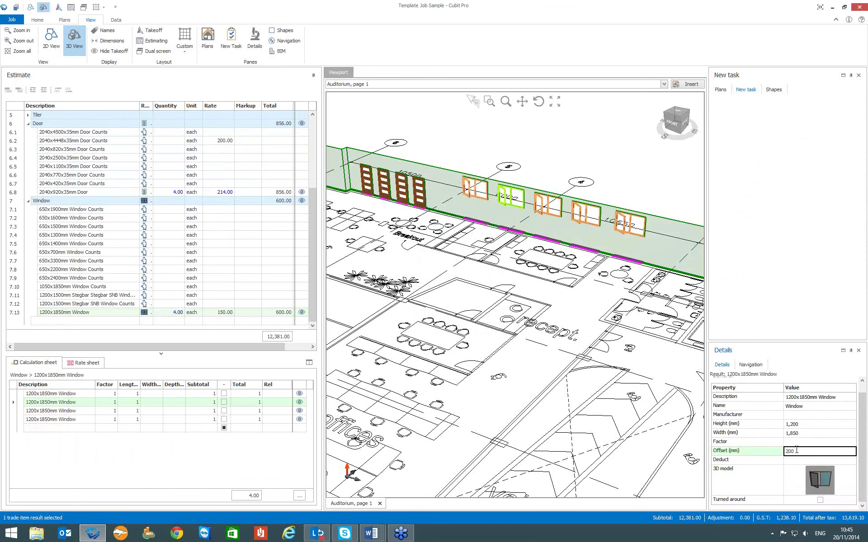
drag(796, 450, 782, 451)
text(600)
key(Return)
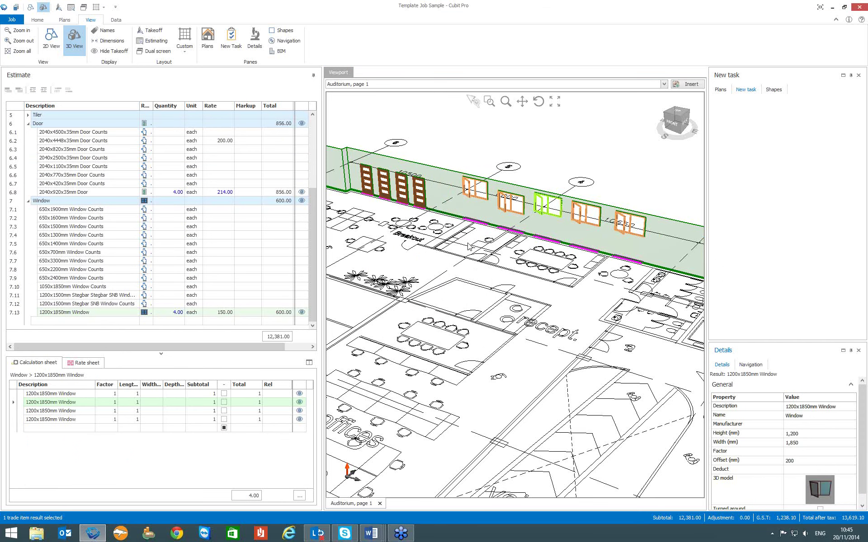
View the rate build-up of the 2040x920x35mm Door item and return the plan to the 2D view.
click(34, 20)
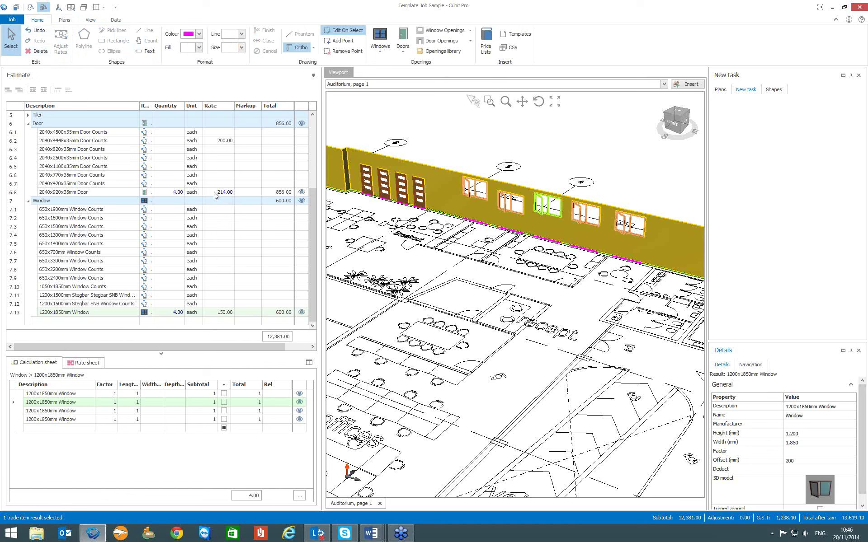
click(215, 194)
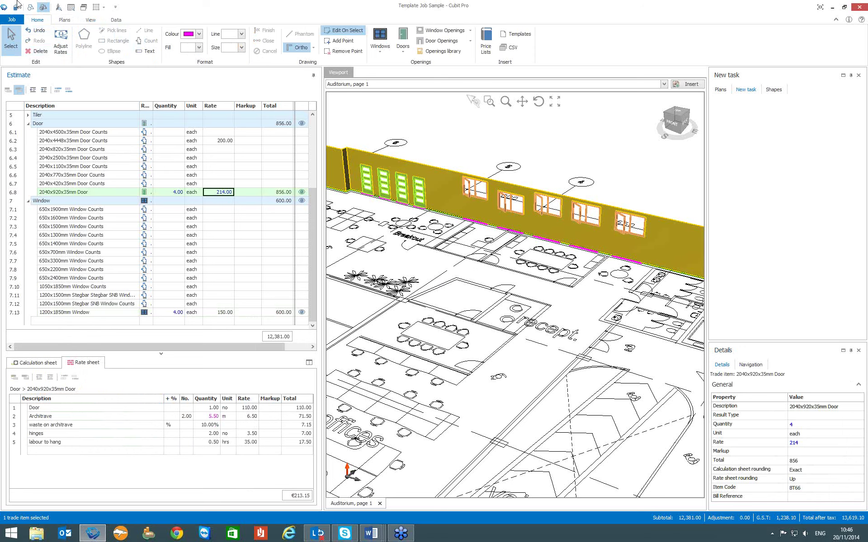
click(91, 20)
click(53, 45)
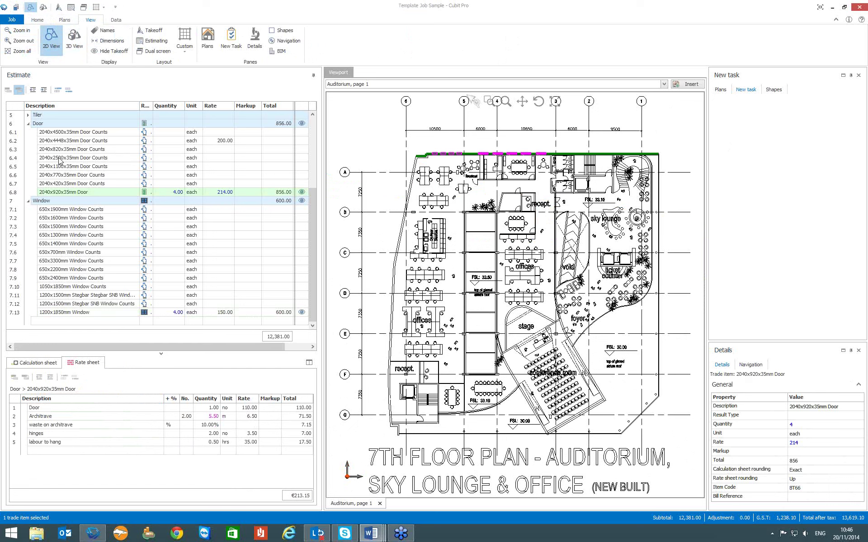
Check the result types available for the Window heading and compare the 2040x920x35mm Door item with the 2040x820x35mm Door Counts item.
click(149, 200)
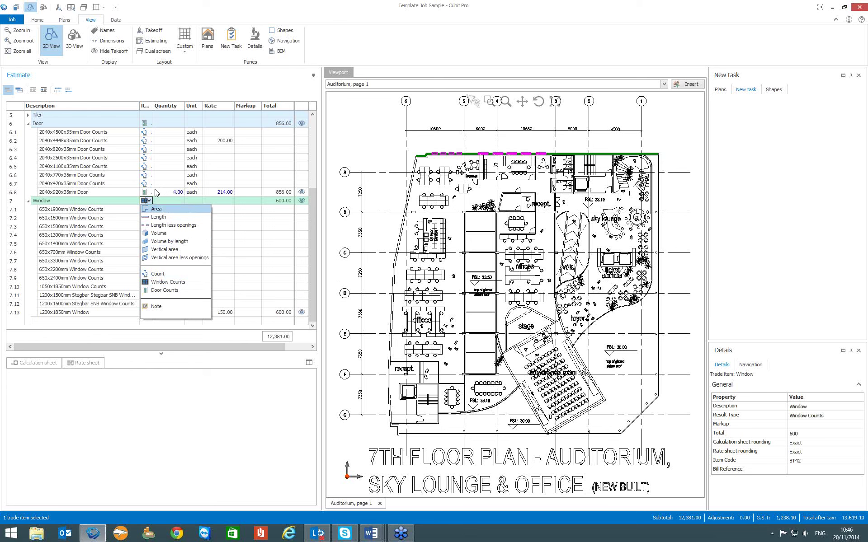
click(113, 192)
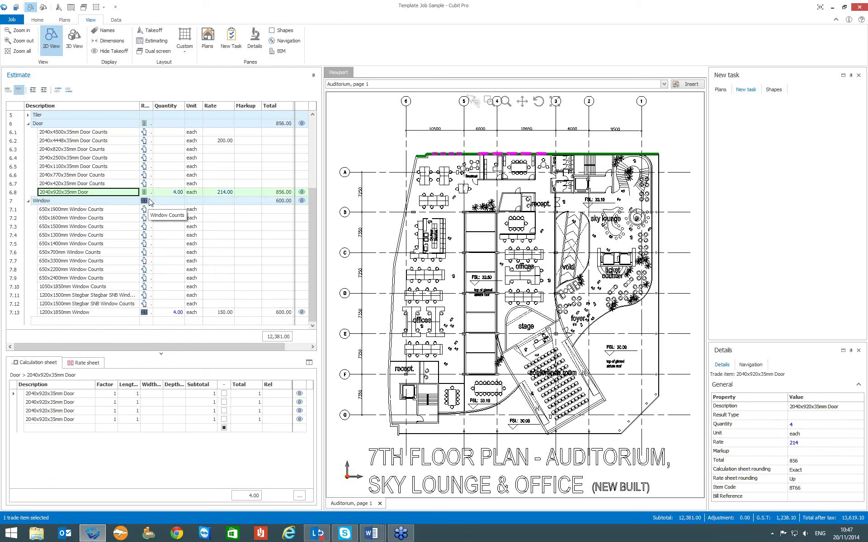
click(101, 150)
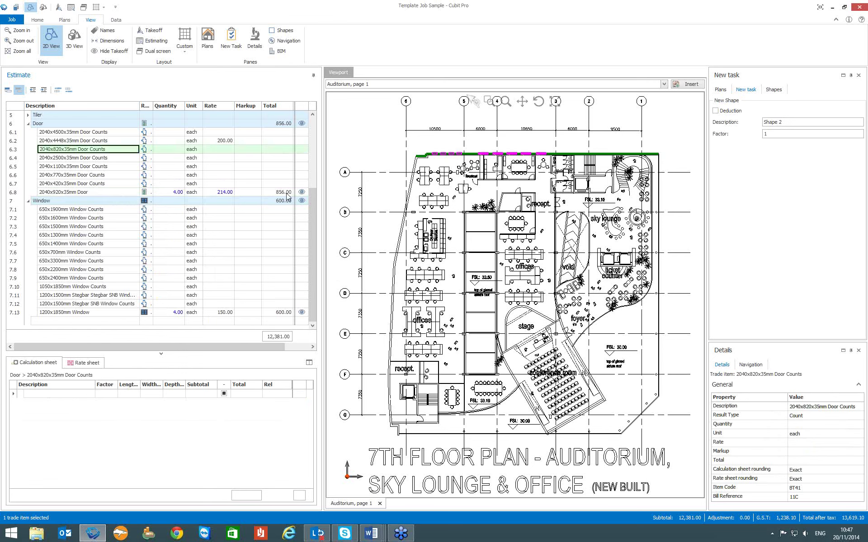
drag(311, 232, 308, 149)
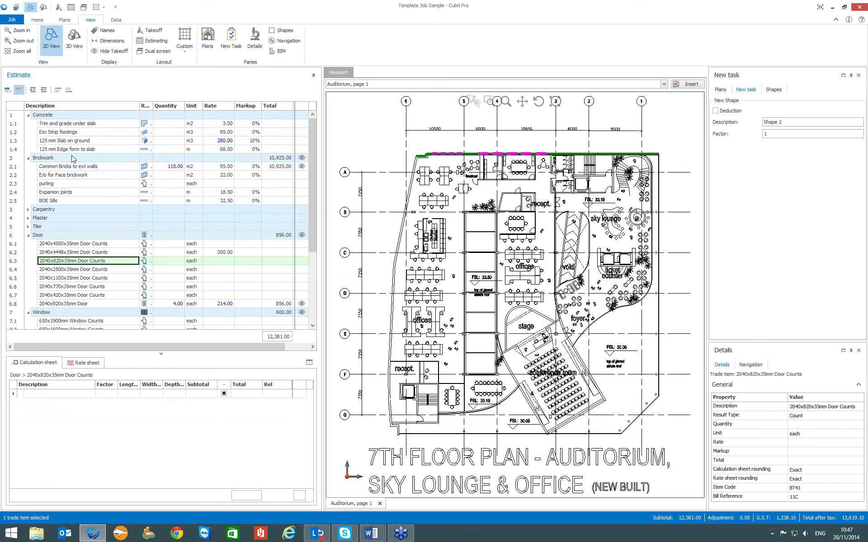
Expand Auditorium, page 1 and Shape 1 in the shapes list and compare its wall result with the Common Bricks to ext walls item.
click(773, 89)
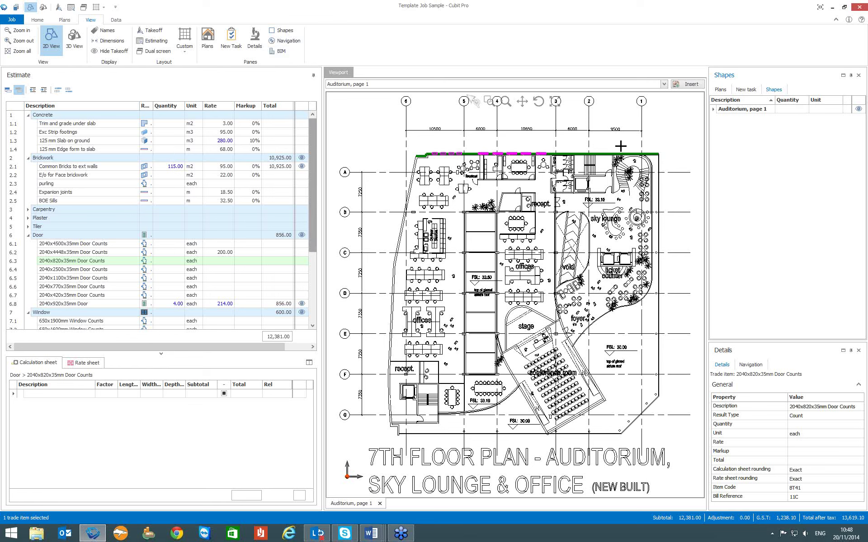
click(713, 110)
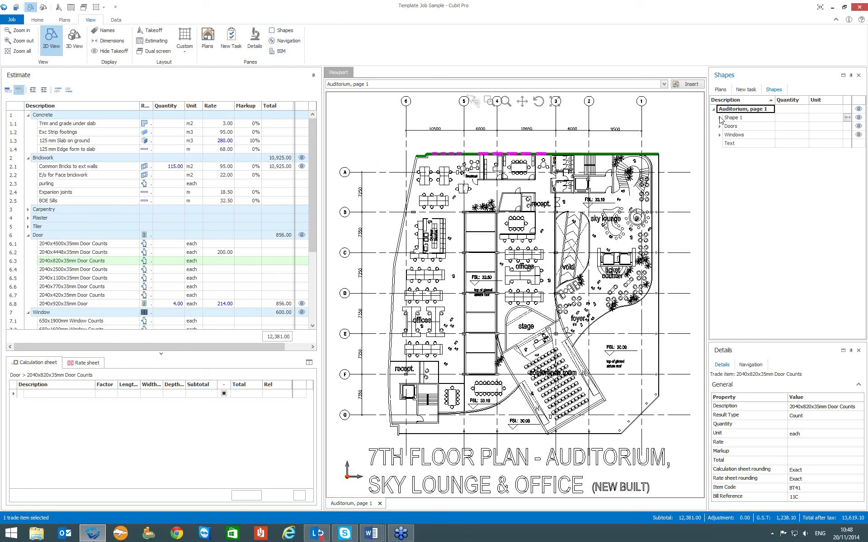
click(719, 119)
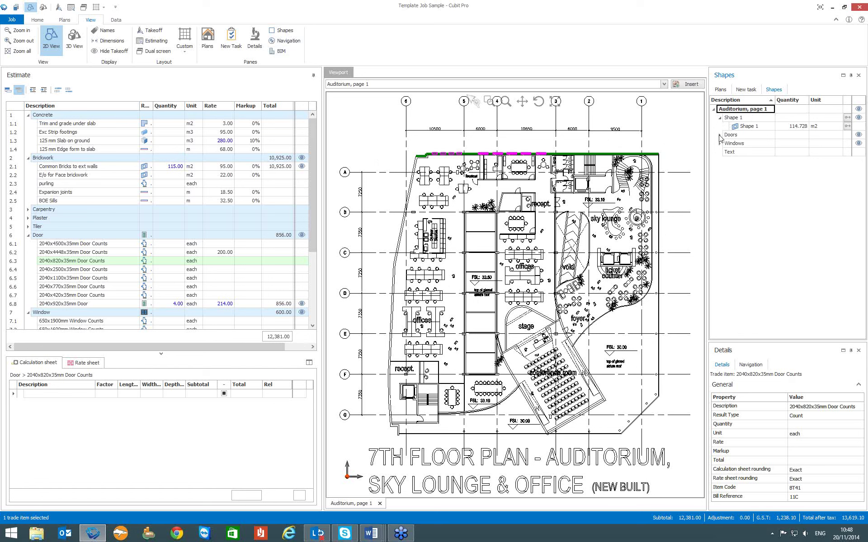
click(744, 129)
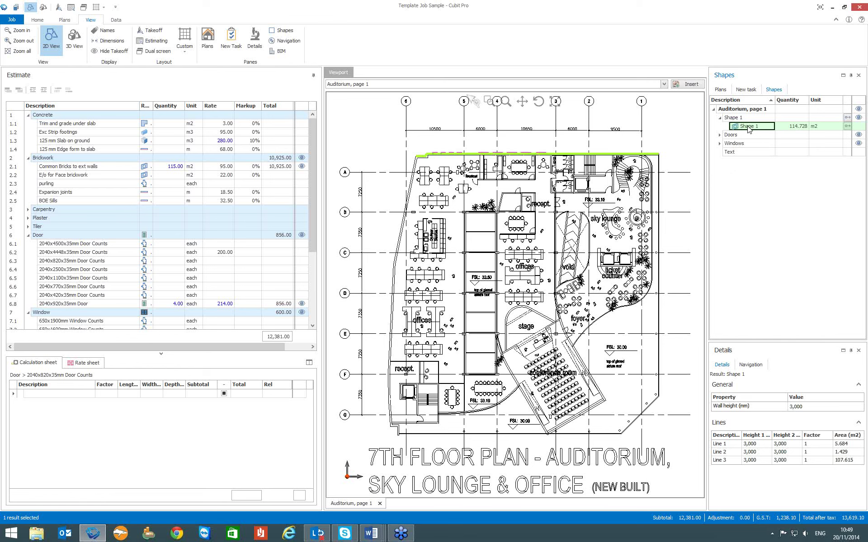
click(168, 171)
click(169, 171)
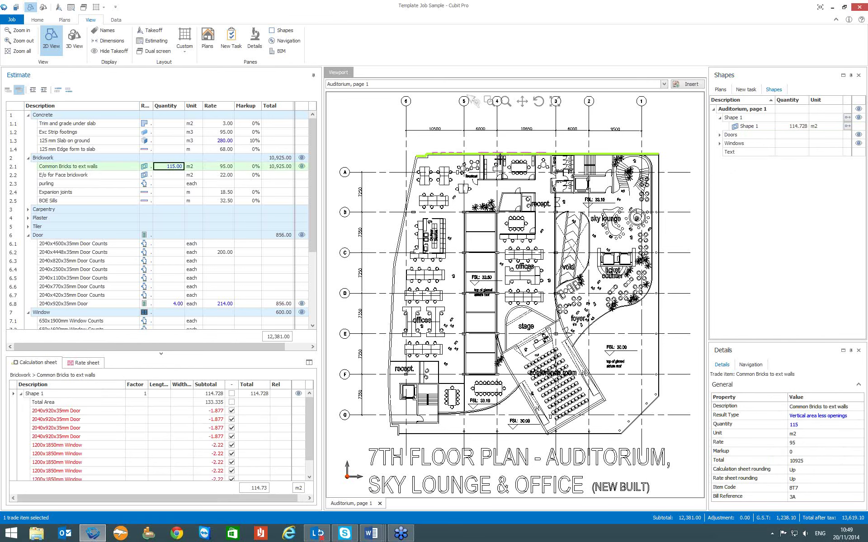
Rename the wall area result under Shape 1 as Back Wall.
click(757, 127)
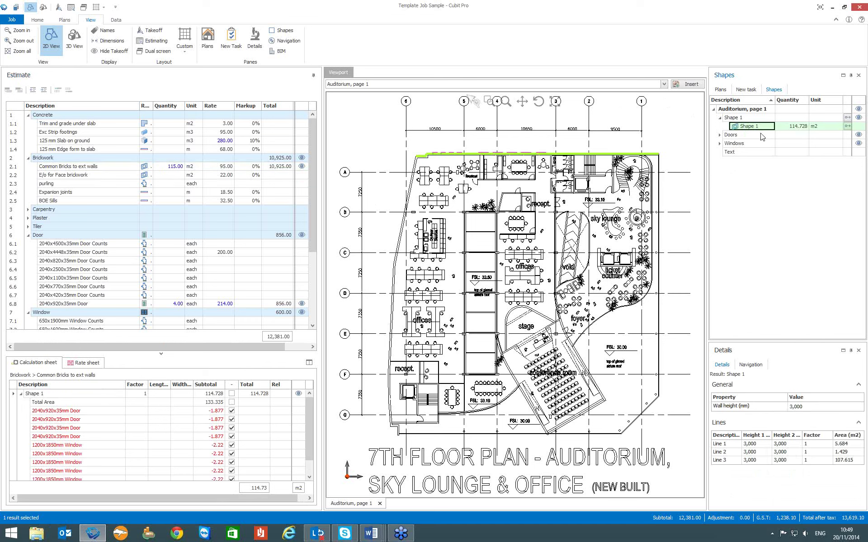
text(Back Wall)
click(737, 136)
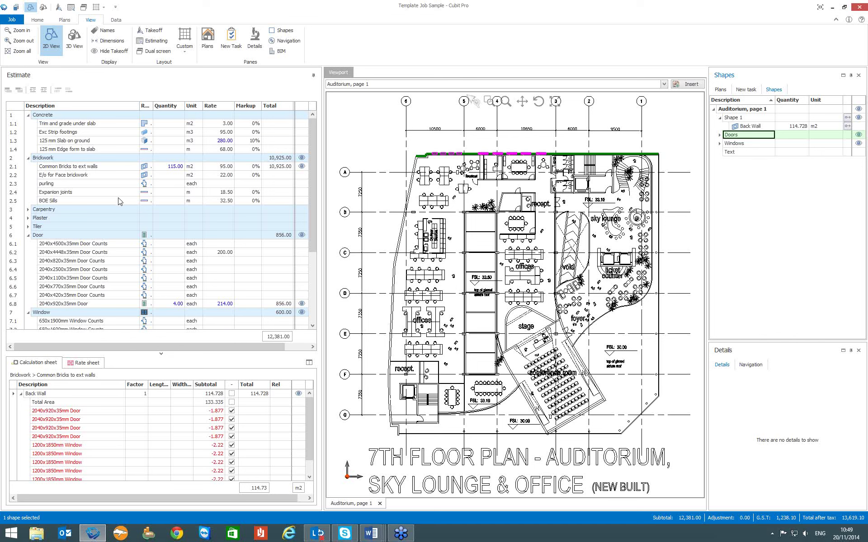
Reuse Shape 1 from the shapes list as the length quantity of the skirting item under Carpentry.
click(28, 209)
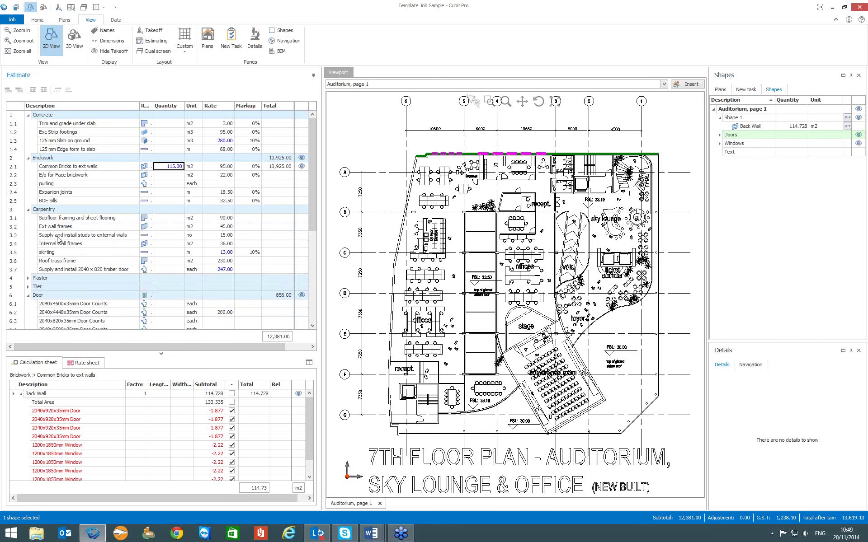
click(100, 259)
click(100, 253)
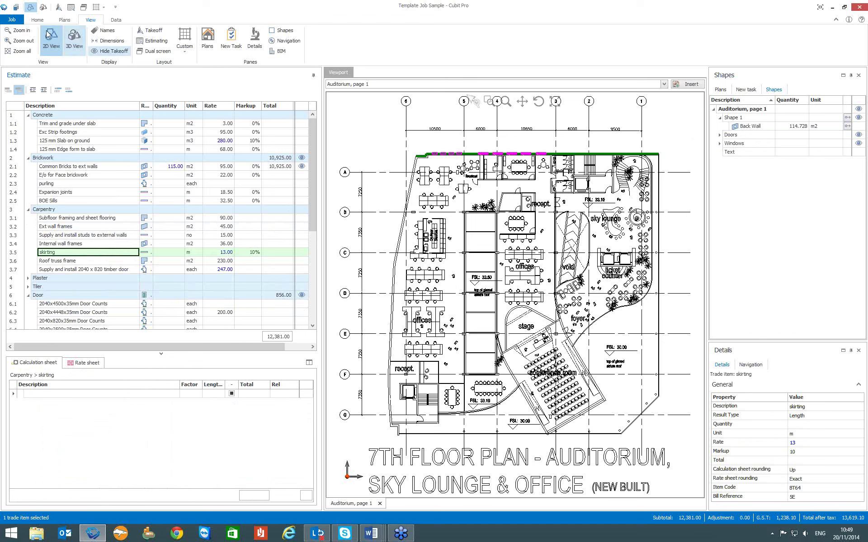
click(33, 20)
click(11, 40)
click(583, 155)
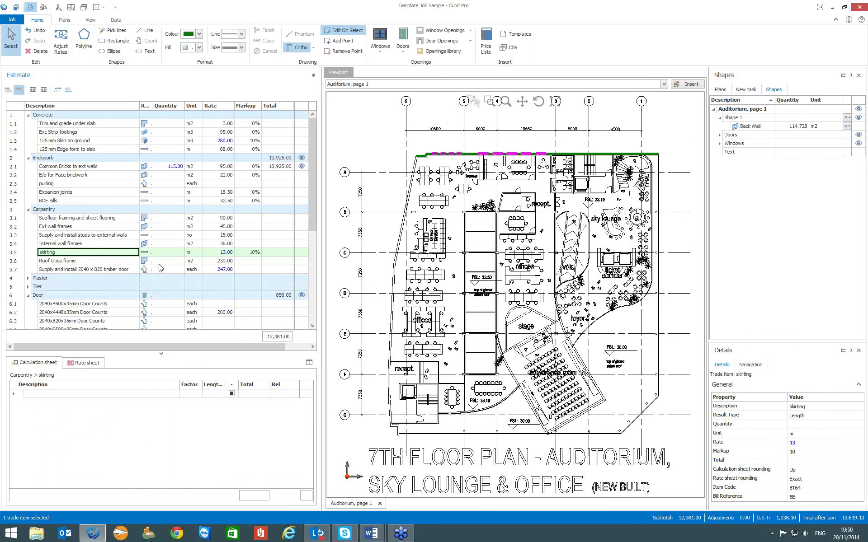
click(743, 118)
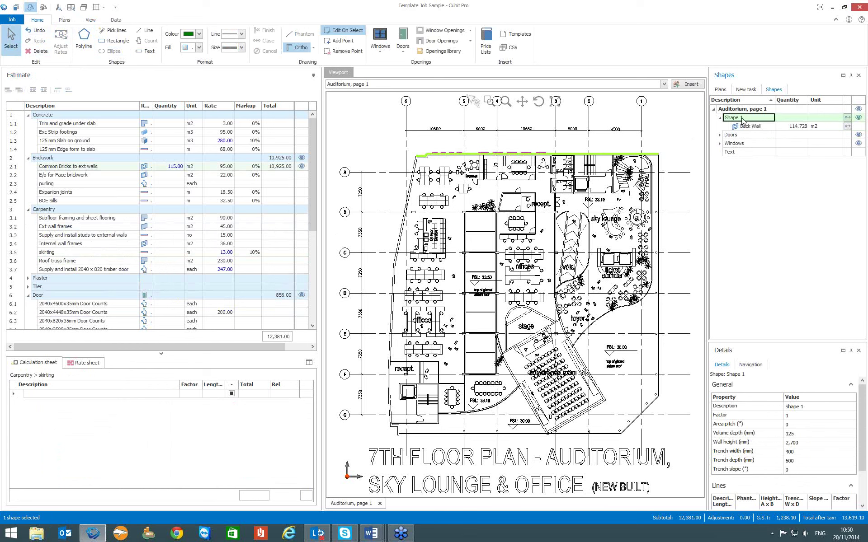
drag(742, 121, 174, 254)
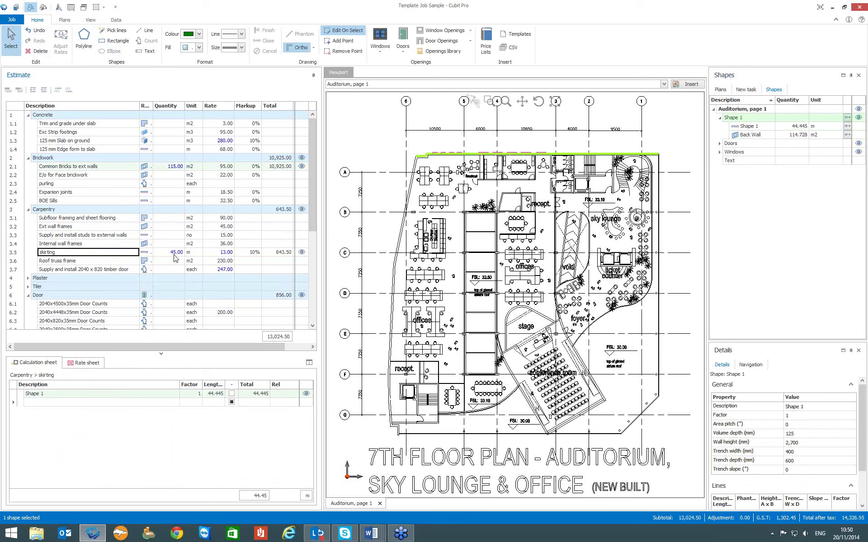
Rename the length result under Shape 1 in the shapes list as Skirting to back wall.
click(161, 254)
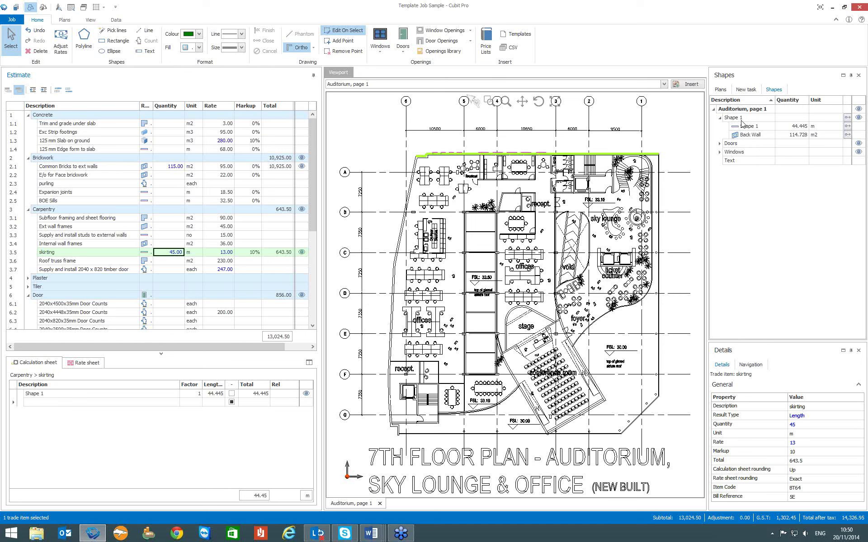
click(721, 119)
click(721, 118)
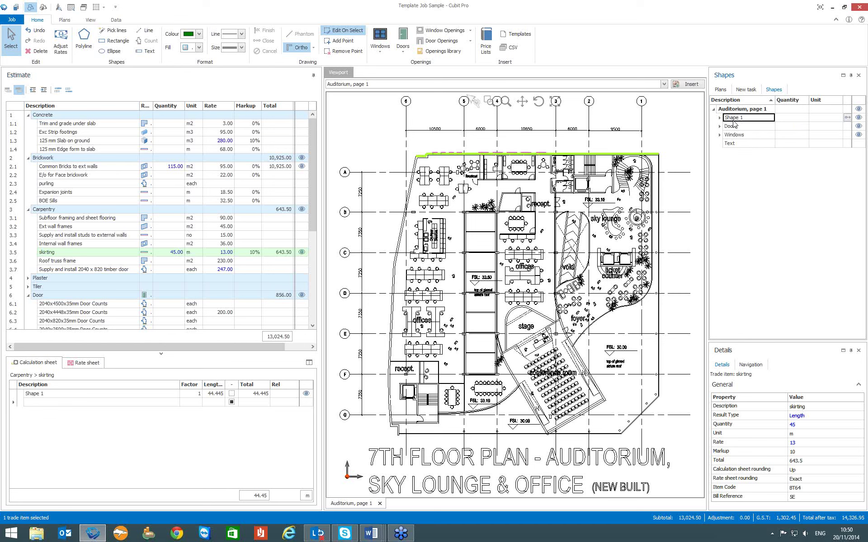
click(719, 118)
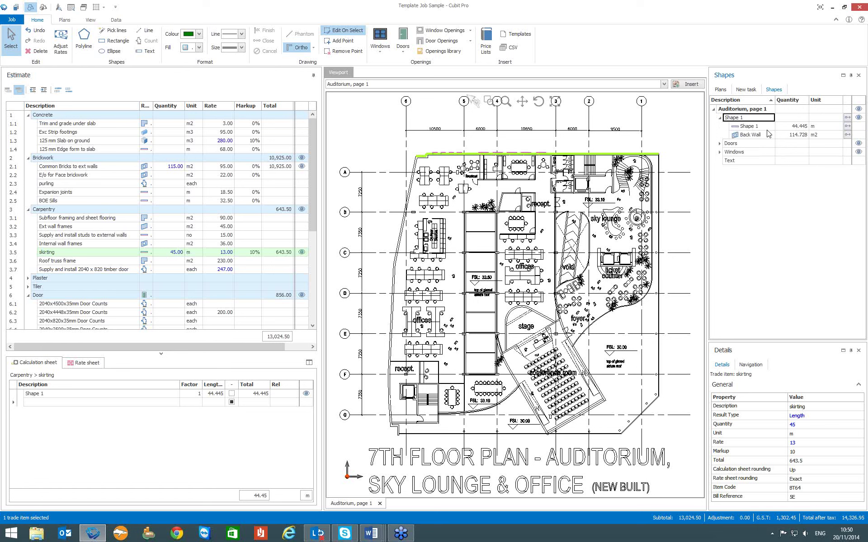
click(741, 128)
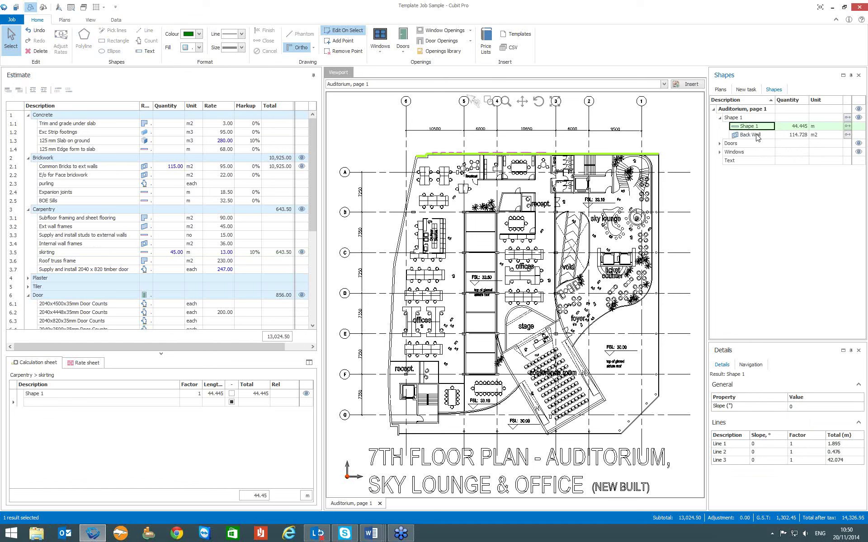
text(Skirting to back)
click(757, 137)
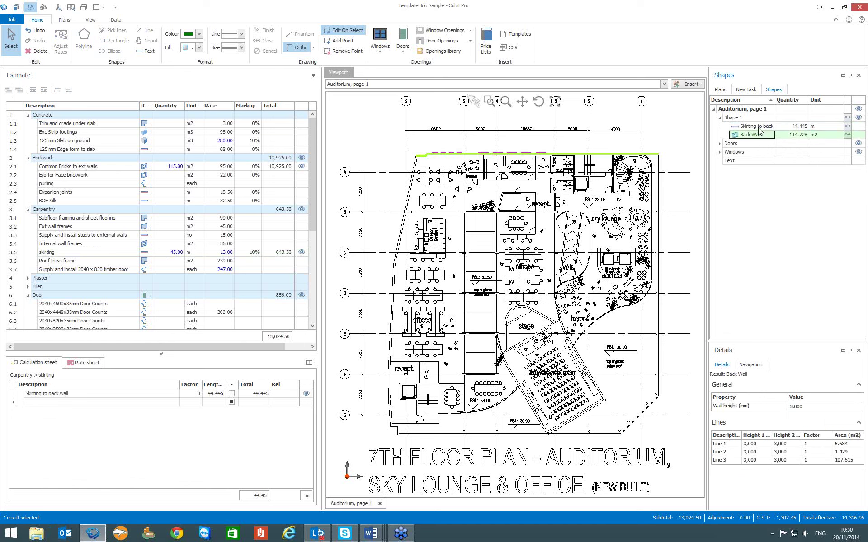
Add a Formwork to edges item after the 2040 x 820 timber door item under Carpentry, with the Vertical area result type.
click(727, 118)
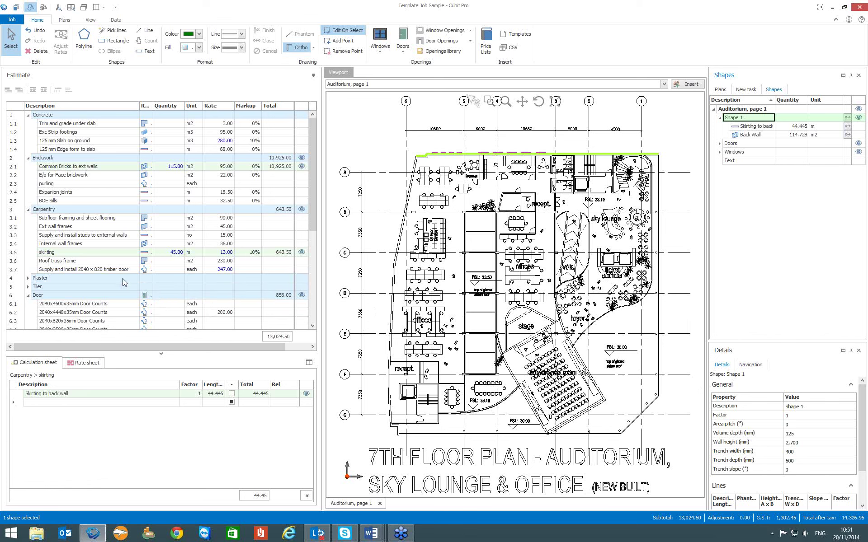
click(104, 270)
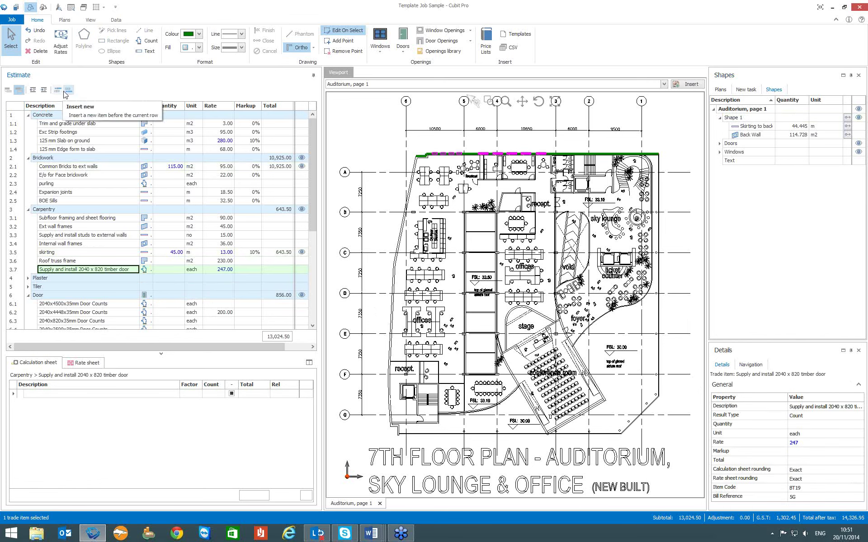
click(68, 91)
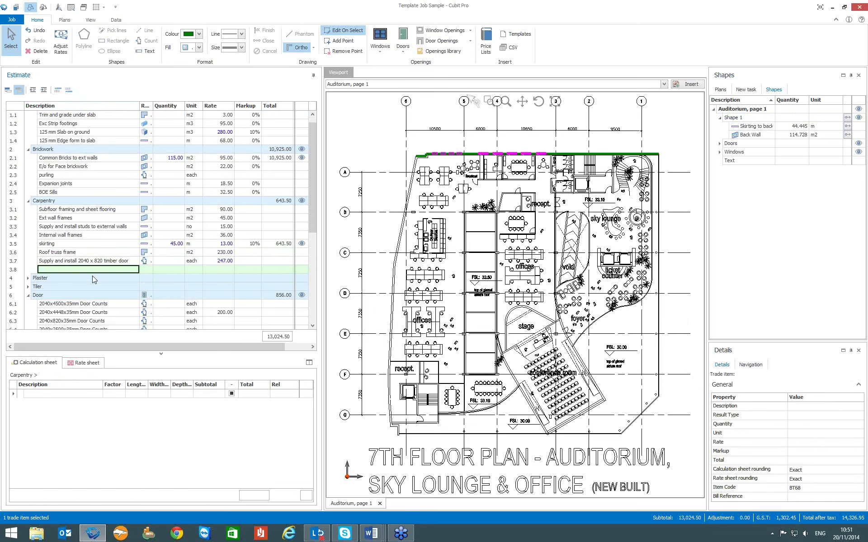
text(F)
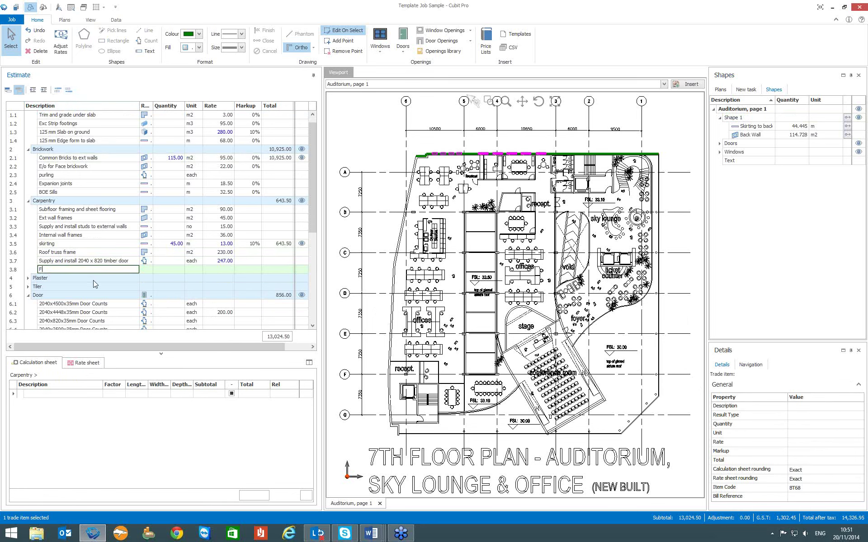
text(ormwork to edges)
click(149, 271)
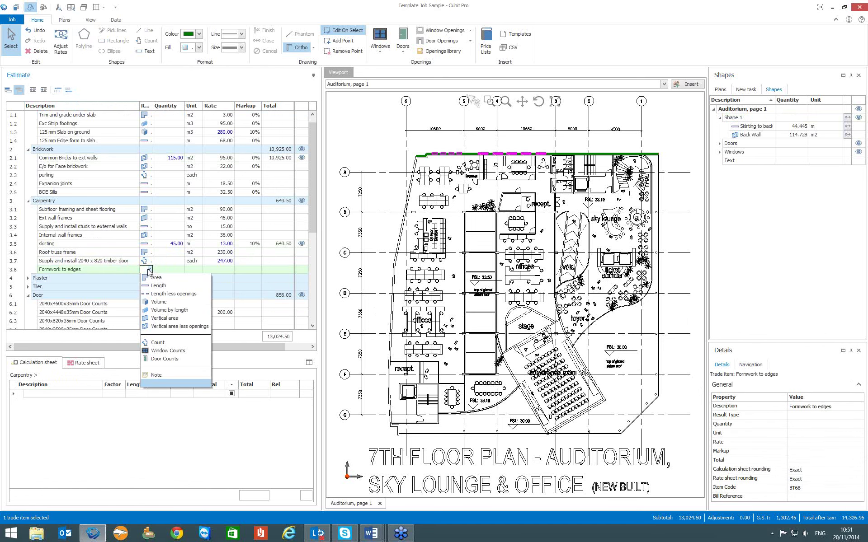
click(158, 320)
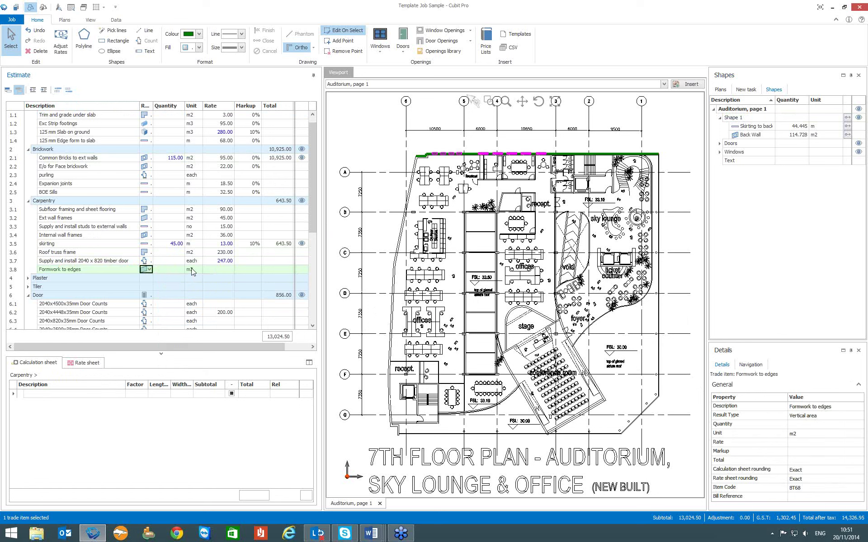
Set Shape 1's wall height to 400 mm and reuse the shape as the quantity of the Formwork to edges item.
click(737, 120)
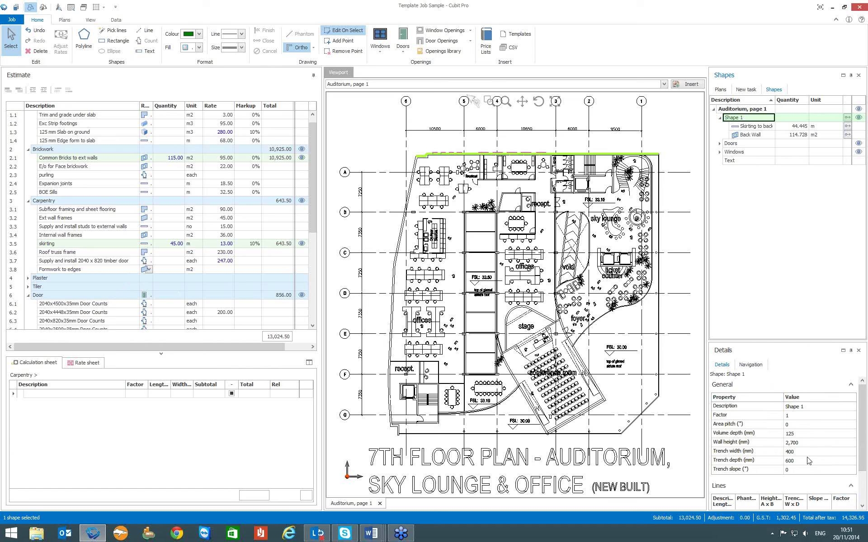
click(800, 445)
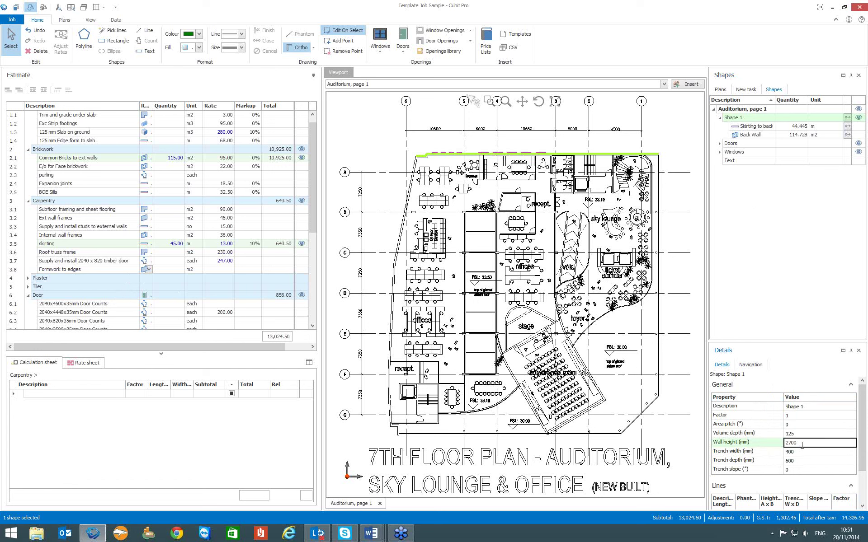
double_click(791, 444)
text(400)
key(Return)
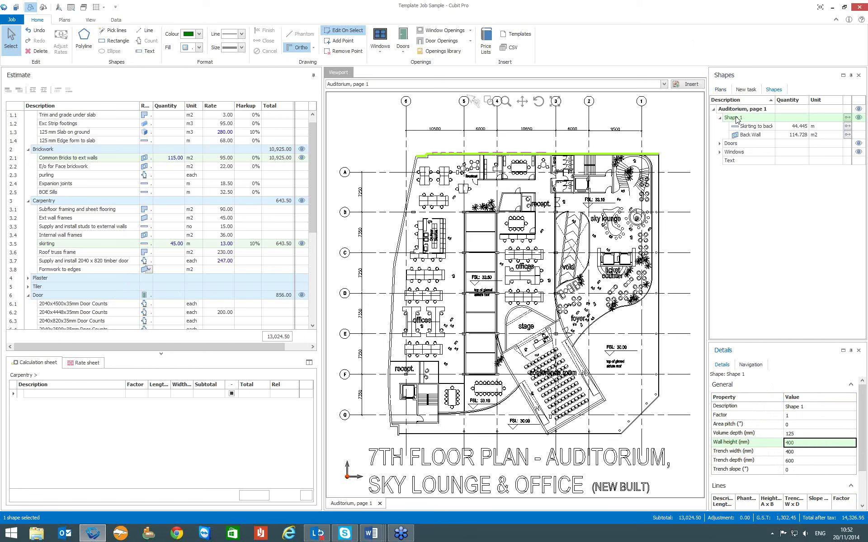
drag(736, 119, 178, 271)
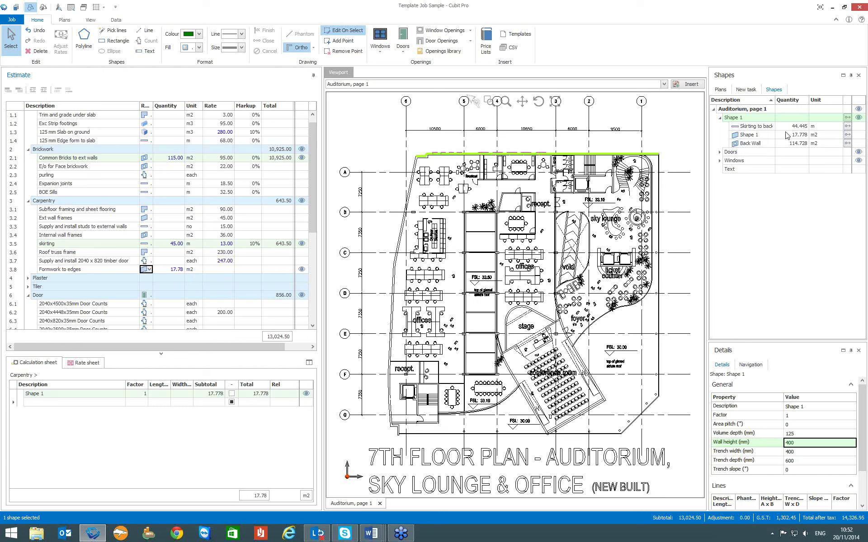
Rename the new wall area result under Shape 1 as formwork and compare its wall height with the Back Wall result.
click(760, 137)
click(760, 136)
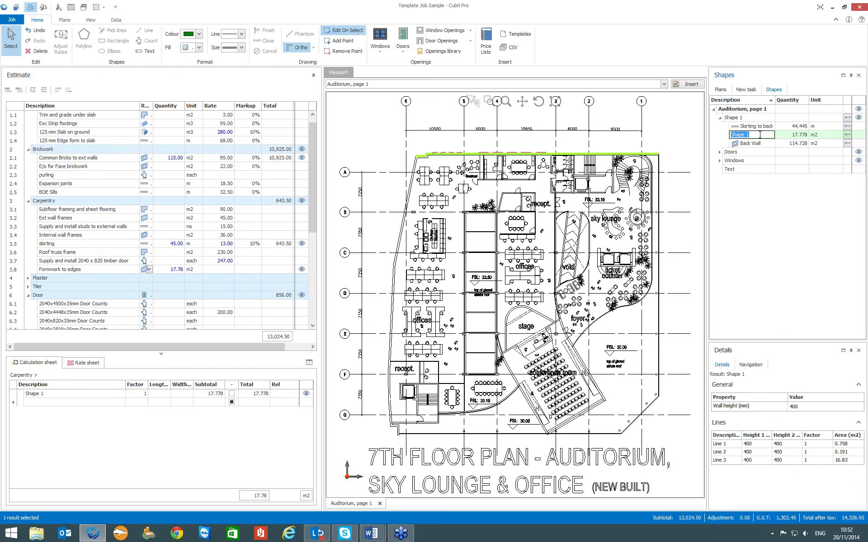
text(formwork)
click(745, 144)
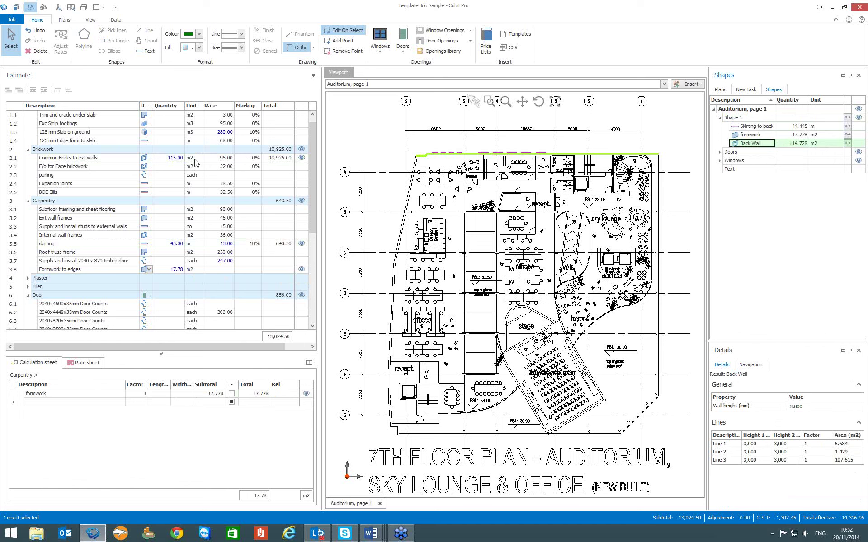
click(751, 134)
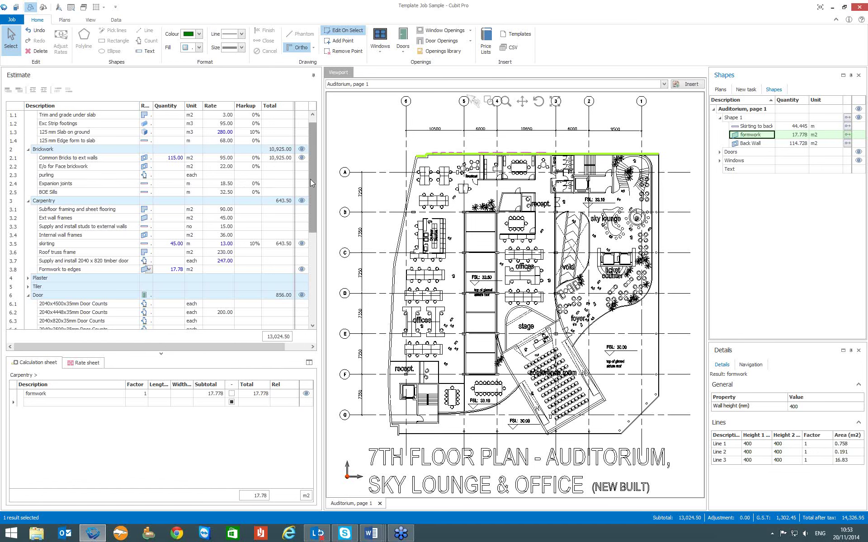
Expand the Tiler trade in the estimate and select the quantity of the Ceramic Floor tiles item.
drag(310, 181, 312, 169)
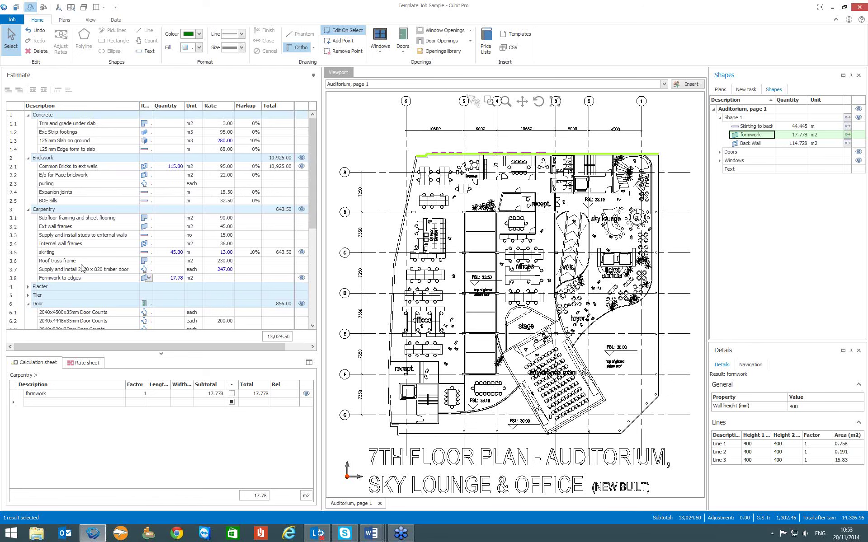
click(28, 296)
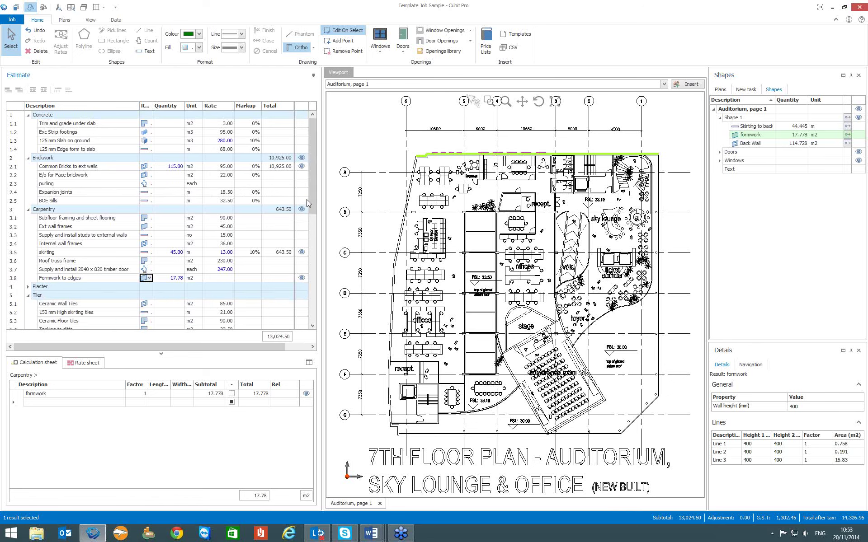
drag(311, 198, 308, 239)
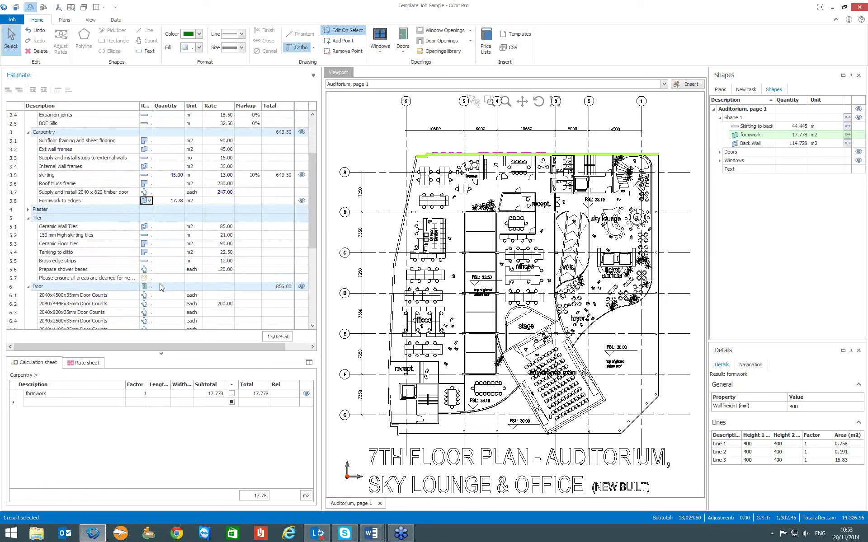
click(472, 242)
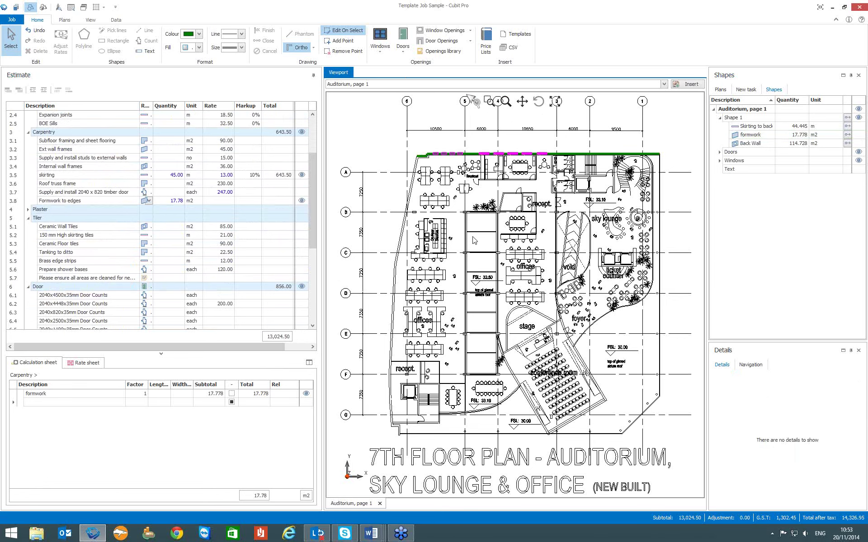
scroll(474, 240, up, 5)
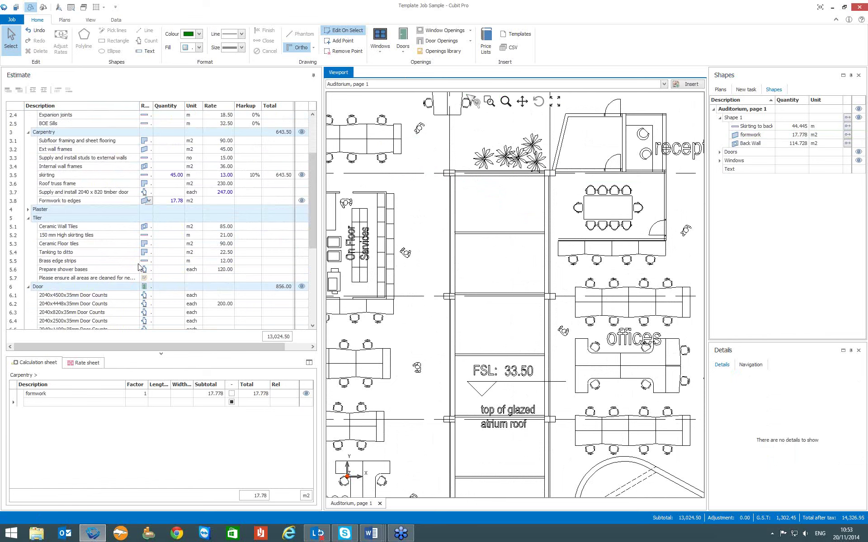
click(164, 244)
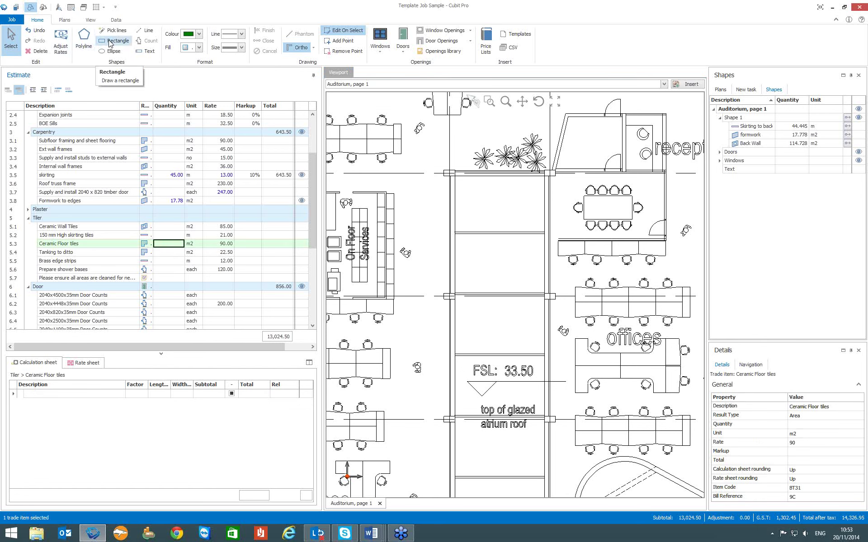
click(754, 90)
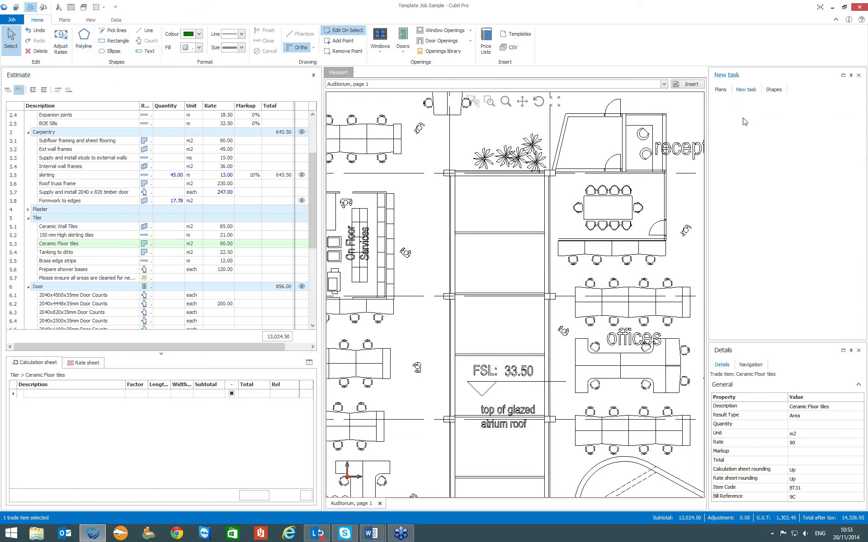
click(175, 244)
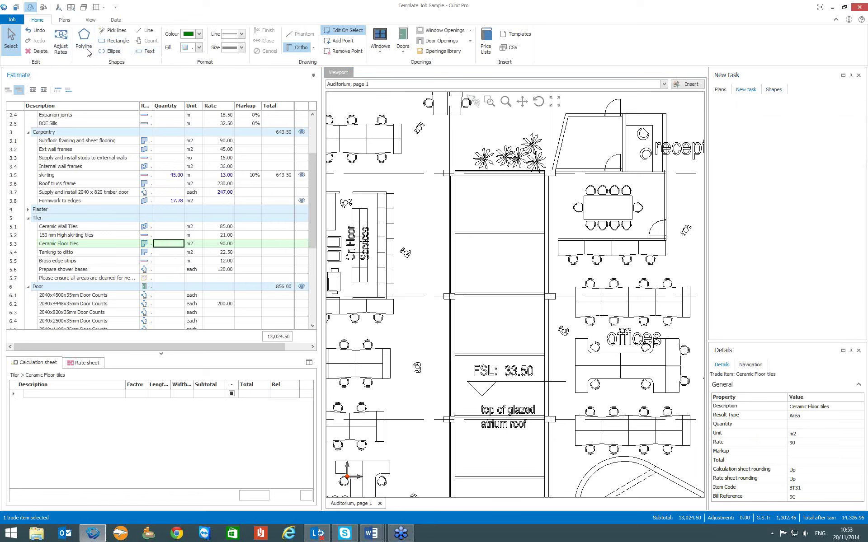
Draw a rectangle named Bed1, about 5.3 m by 3.3 m, over the uppermost bay of the glazed atrium roof strip.
click(114, 42)
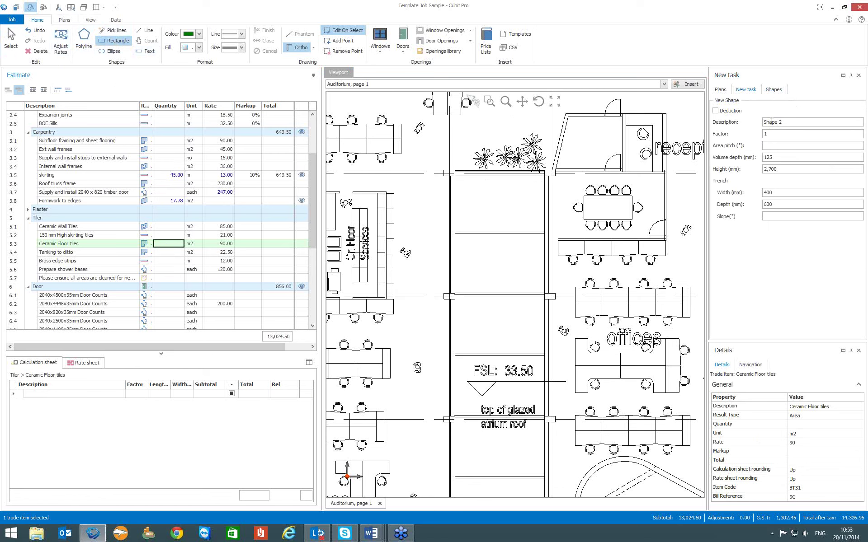
drag(790, 122, 764, 123)
text(Bed1)
click(455, 176)
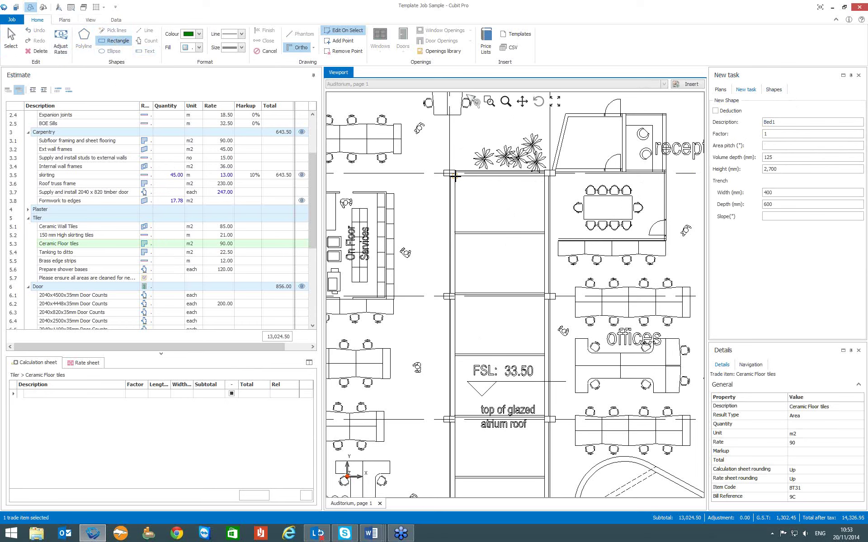
click(543, 233)
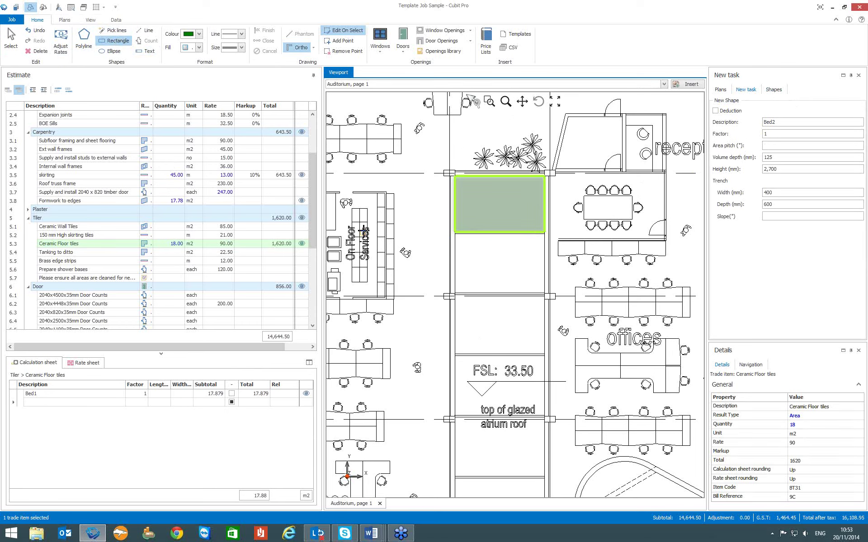
Expand Bed1 in the shapes list and check its area result.
click(772, 90)
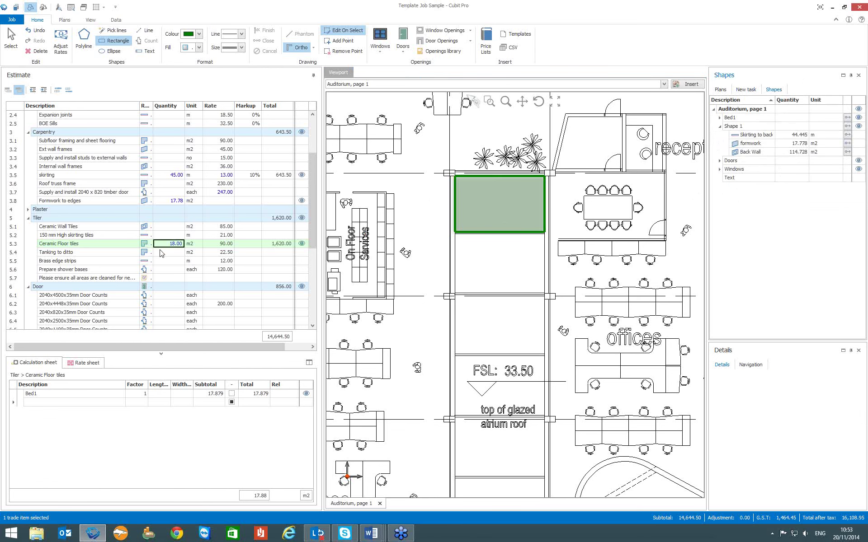
click(752, 143)
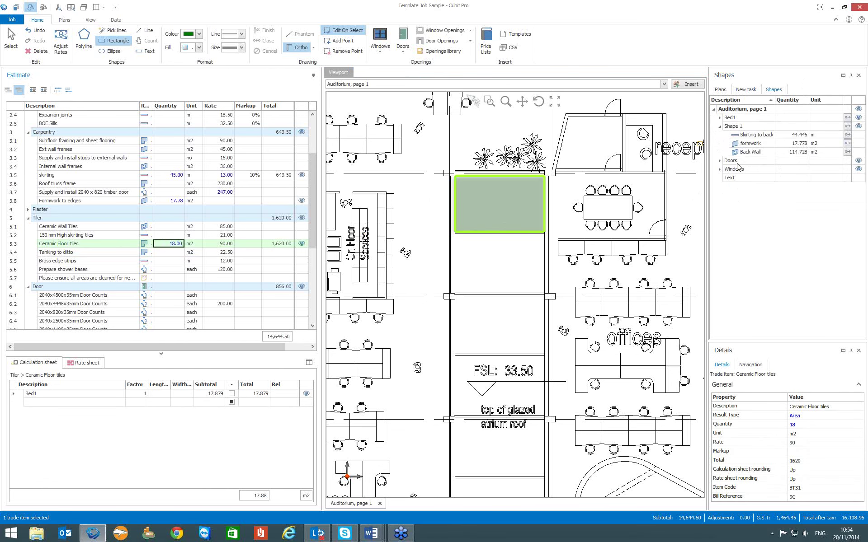
click(720, 118)
click(748, 127)
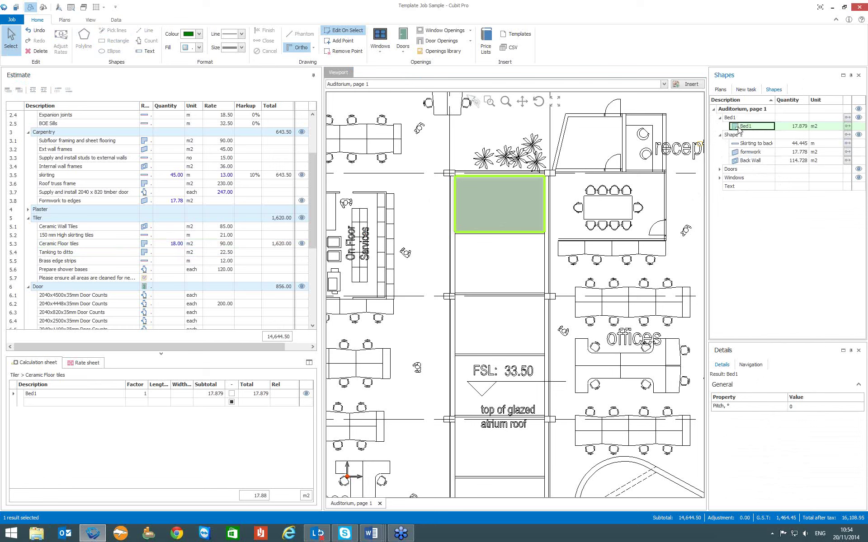
Copy the Bed1 shape into the second bay of the atrium roof strip and rename the copy Bed2.
drag(738, 130, 761, 119)
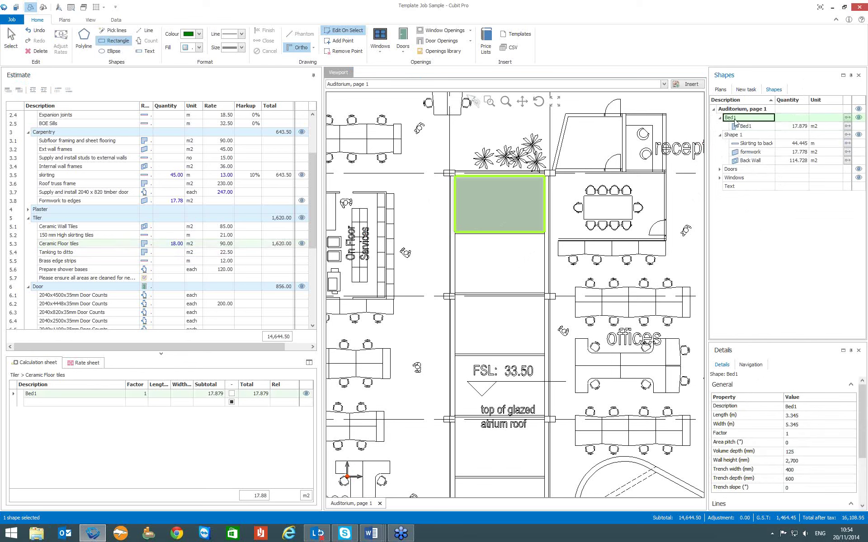
click(499, 269)
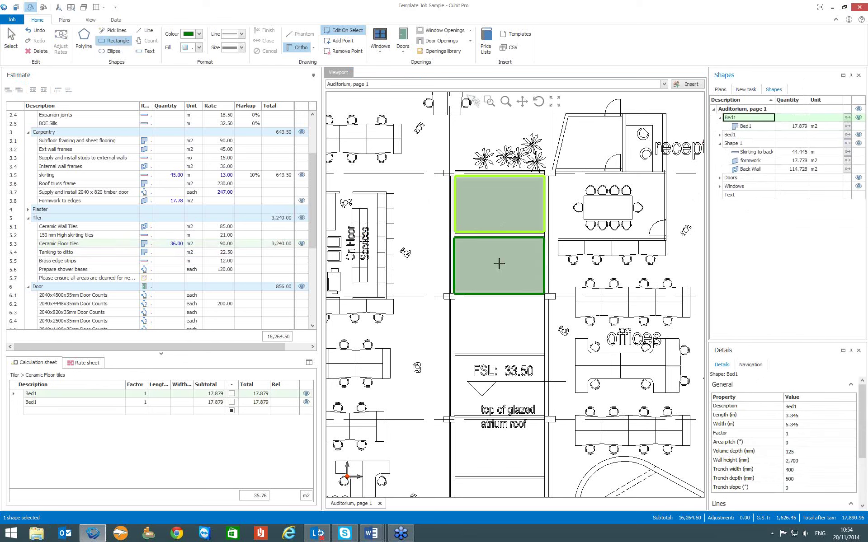
click(733, 135)
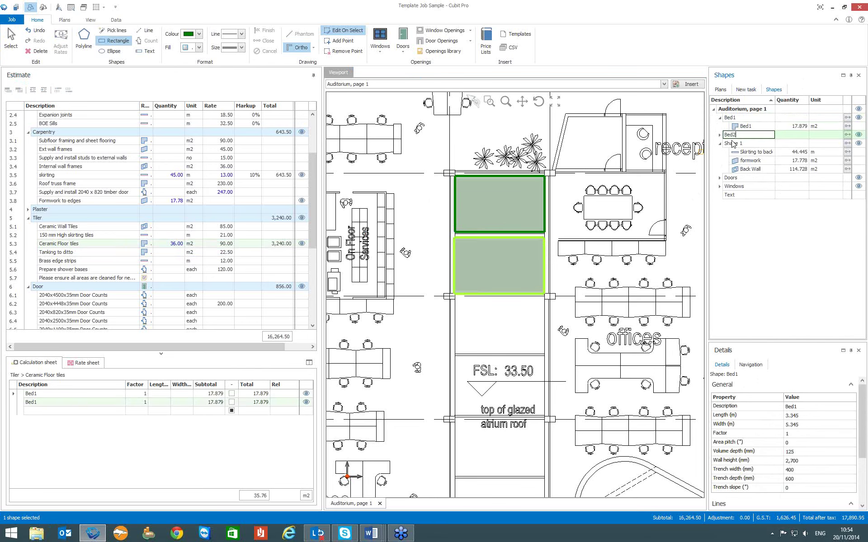
click(733, 144)
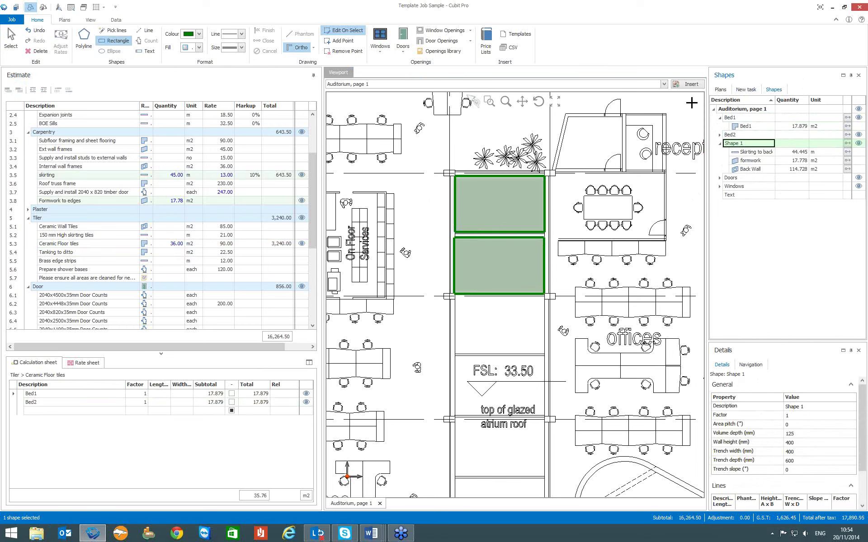
Paste another copy of the Bed1 shape and move it into the third bay, directly below Bed2.
click(743, 118)
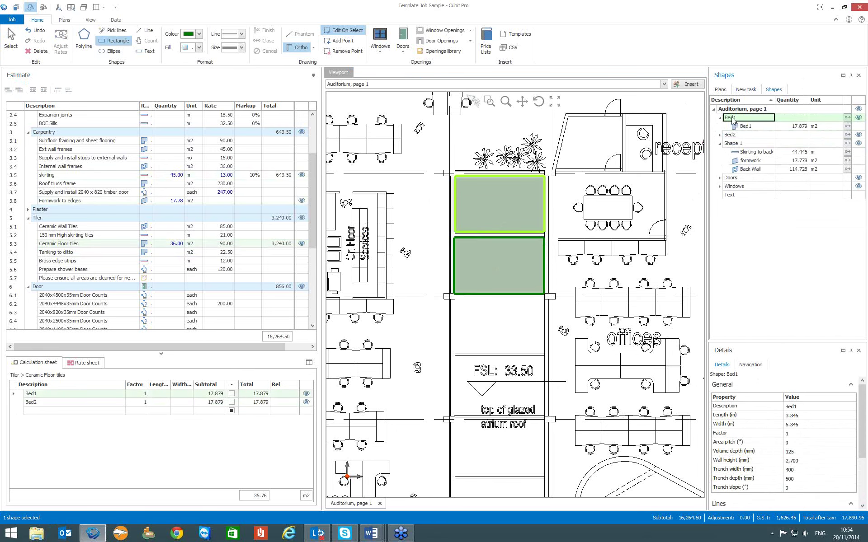
key(ctrl+v)
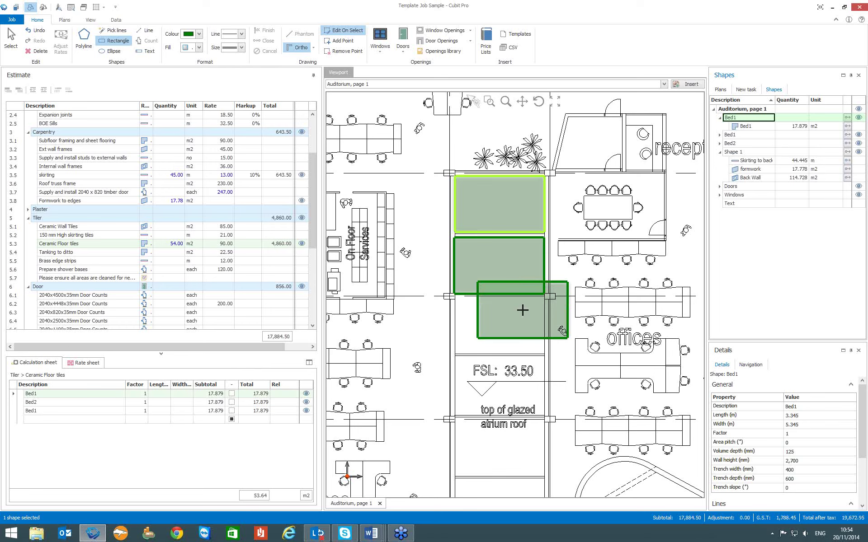
click(13, 44)
click(521, 310)
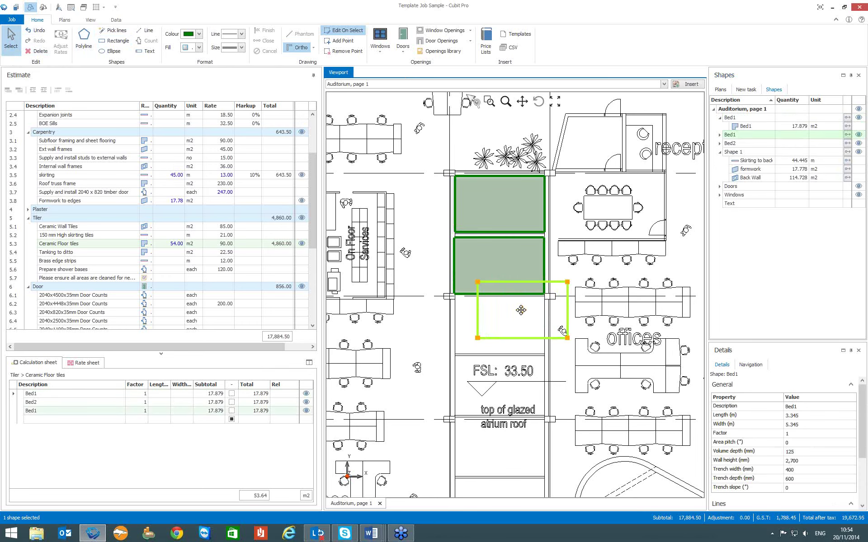
drag(521, 310, 498, 326)
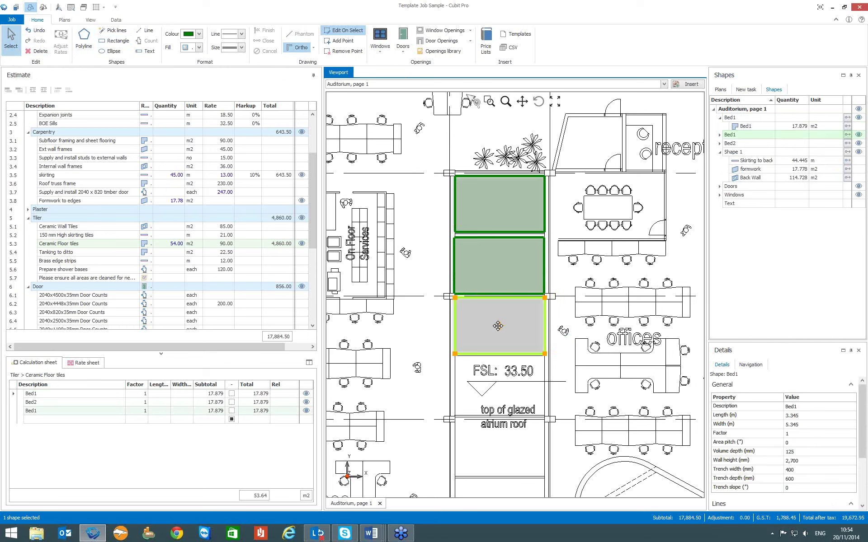
click(649, 251)
Rename the third-bay copy Bed3 and select the Ceramic Floor tiles quantity to highlight its shapes on the plan.
click(737, 136)
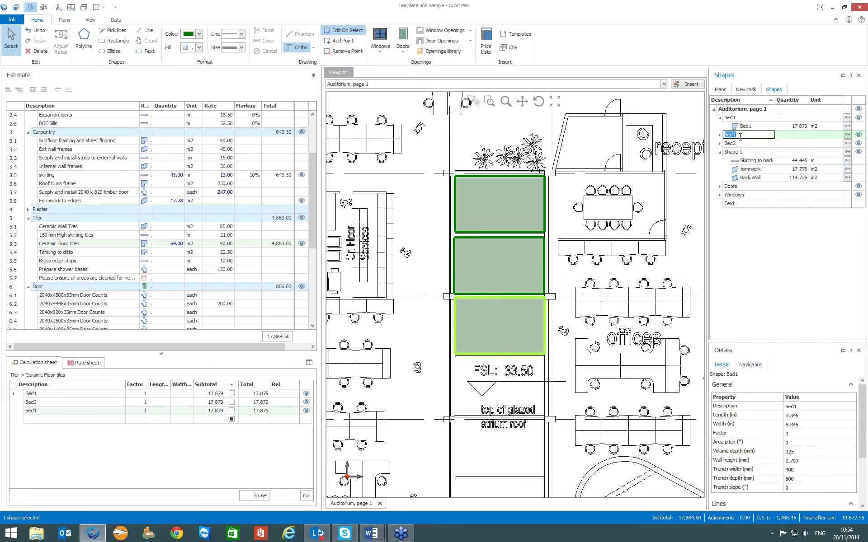
text(3)
key(Return)
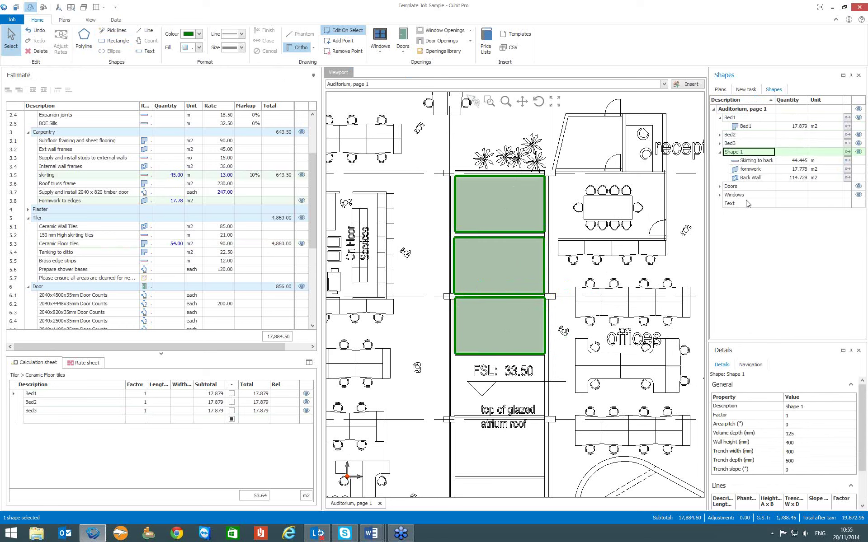
click(754, 220)
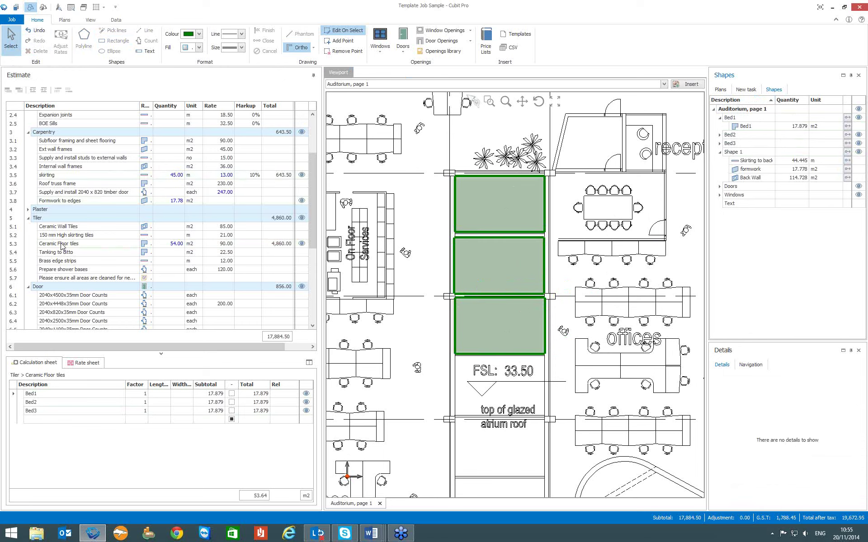
click(173, 247)
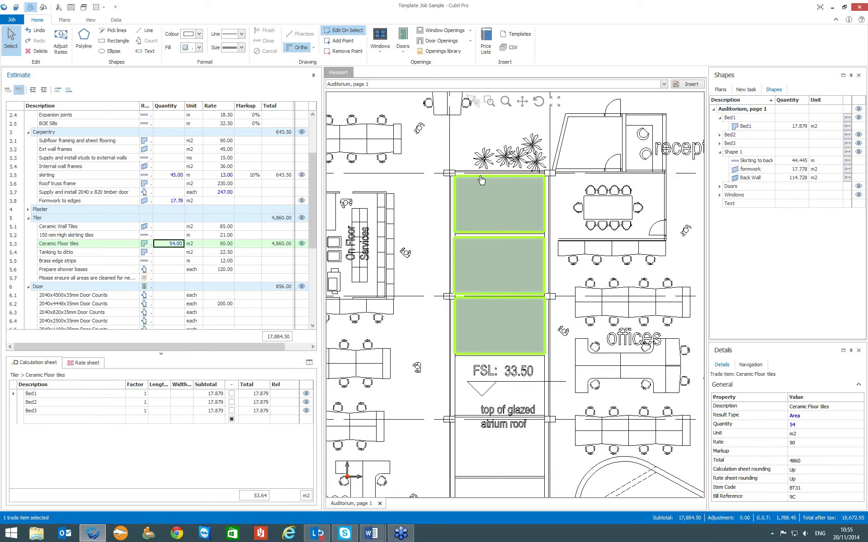
Insert page 1 of 2-Floor plan.pdf into the job as a vector plan.
click(685, 86)
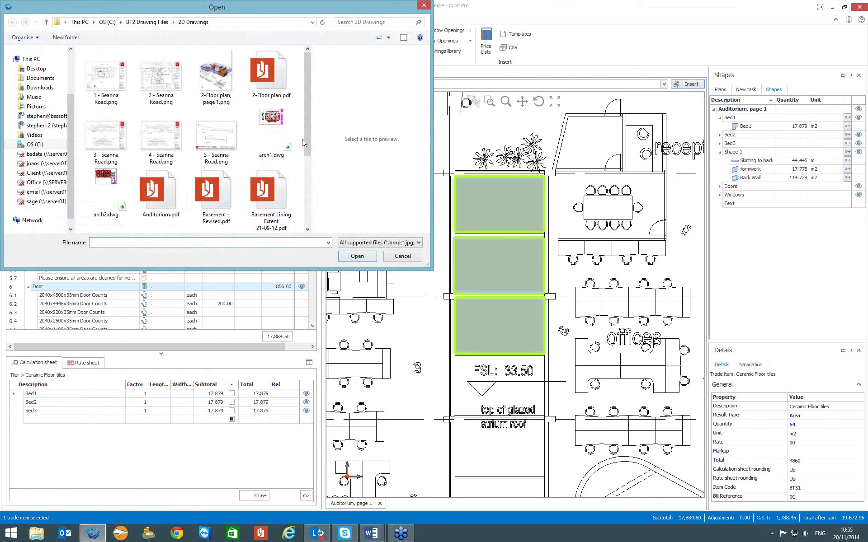
click(277, 87)
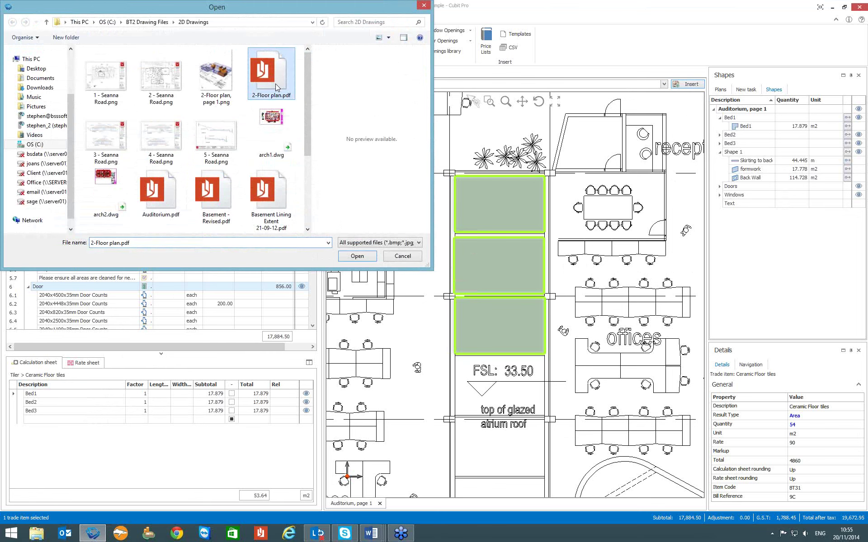
click(349, 255)
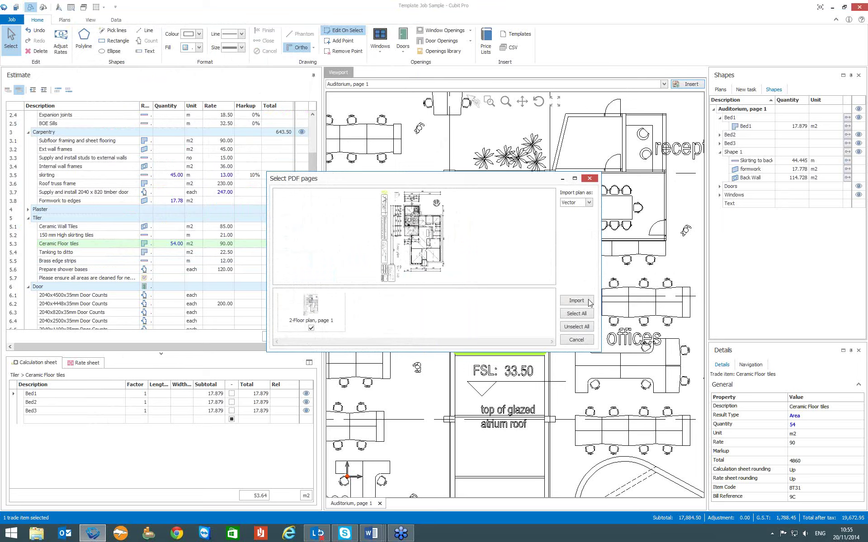
click(569, 298)
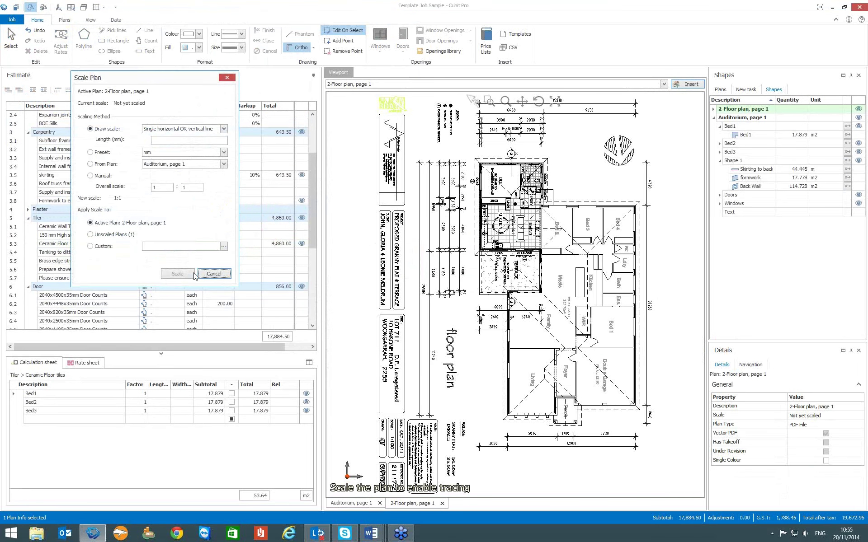
Scale the floor plan by tracing its 9330 dimension line near the north symbol and setting the length to 9330 mm.
click(608, 109)
scroll(600, 121, up, 2)
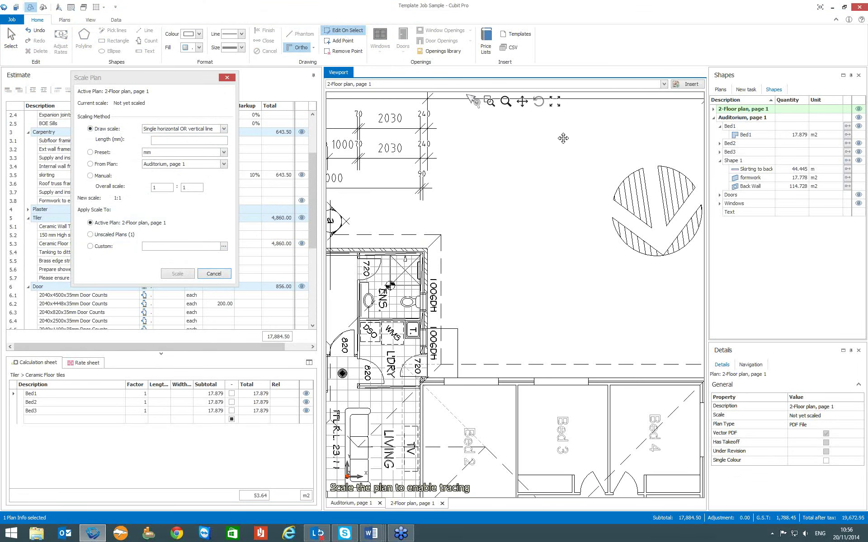
scroll(564, 132, up, 2)
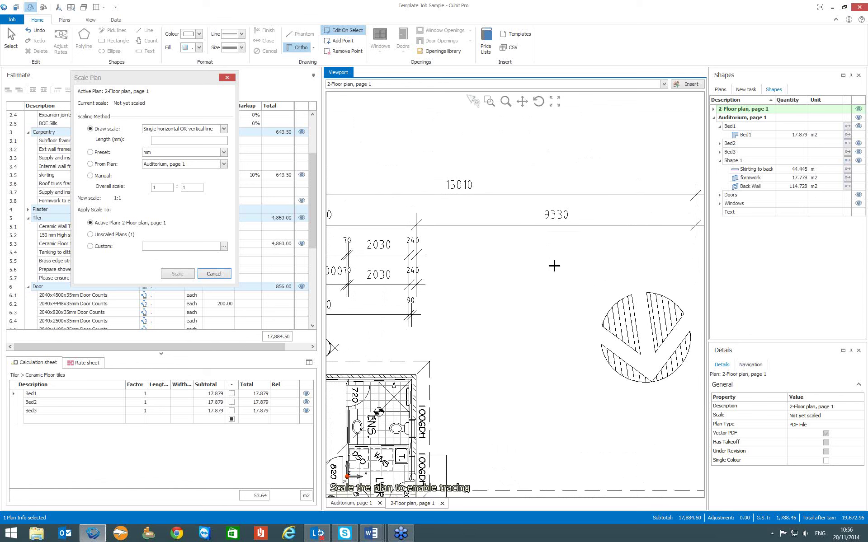
click(416, 225)
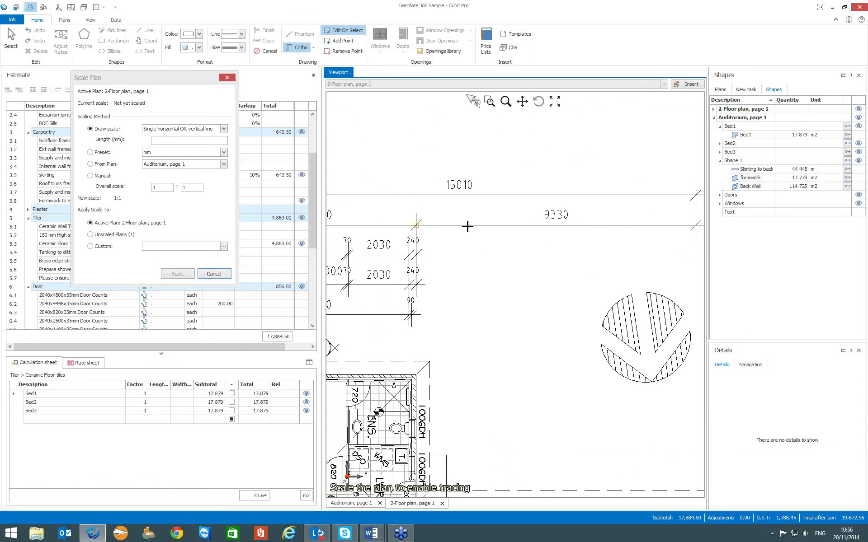
click(692, 225)
text(9330)
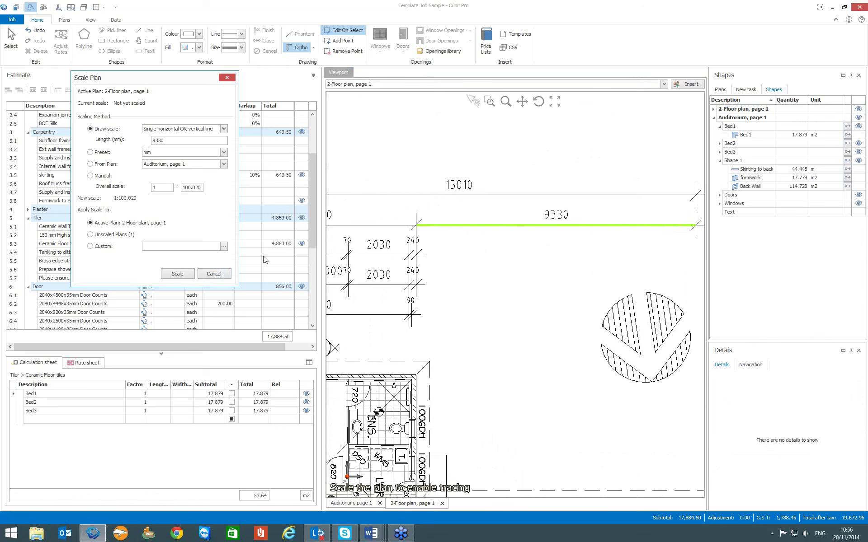
click(185, 274)
Copy the auditorium's Bed1 shape into the Bed 1 room of the floor plan.
scroll(546, 260, down, 4)
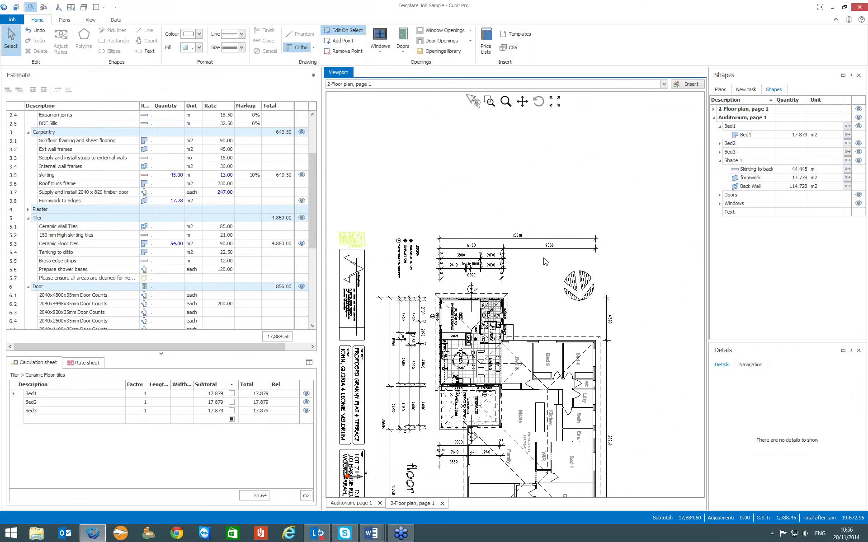
drag(527, 269, 527, 159)
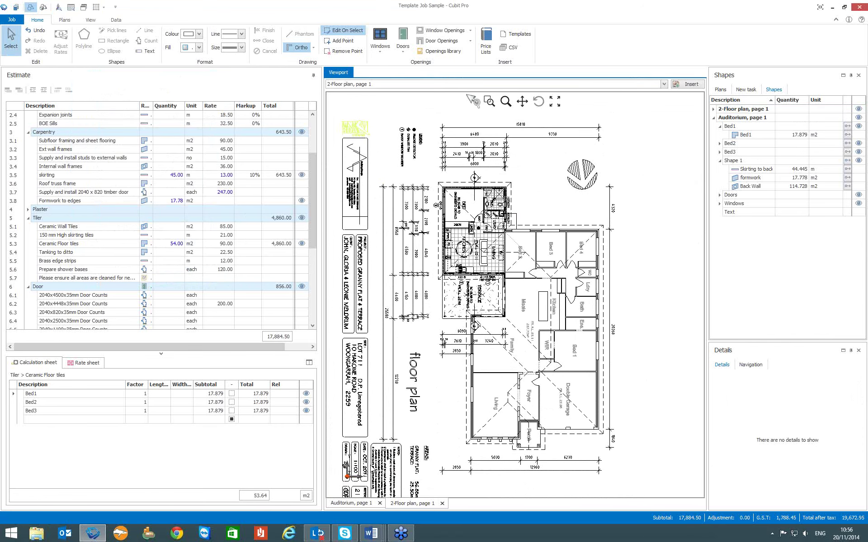
click(364, 503)
click(413, 504)
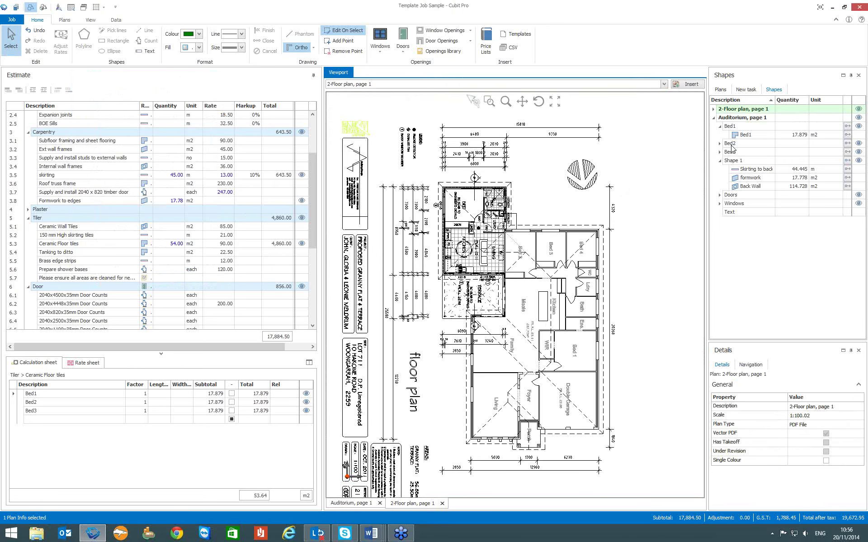
click(738, 128)
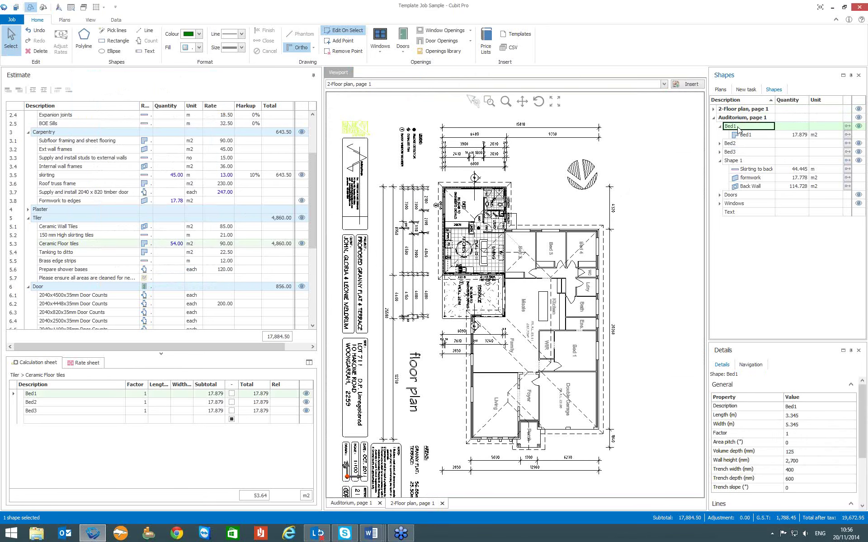
click(574, 349)
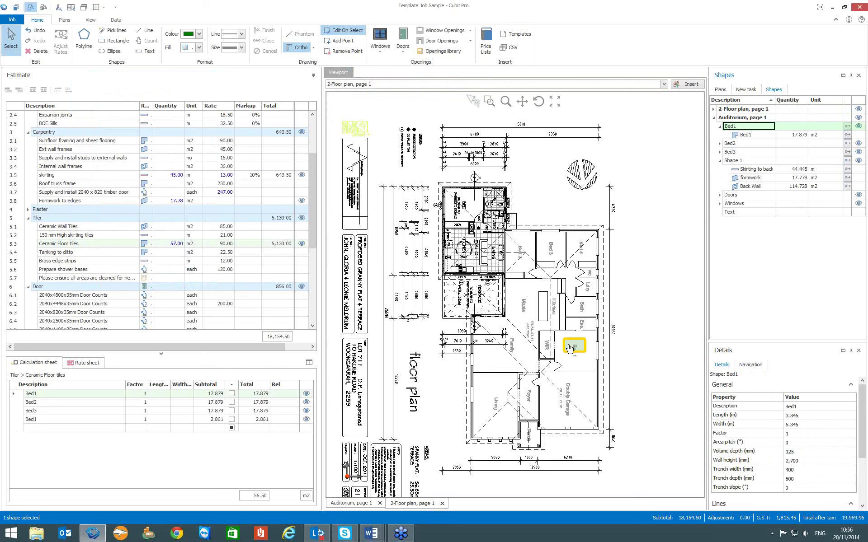
Expand the floor plan's Bed1 shape in the shapes list and rename its area result first floor Bed1.
click(714, 109)
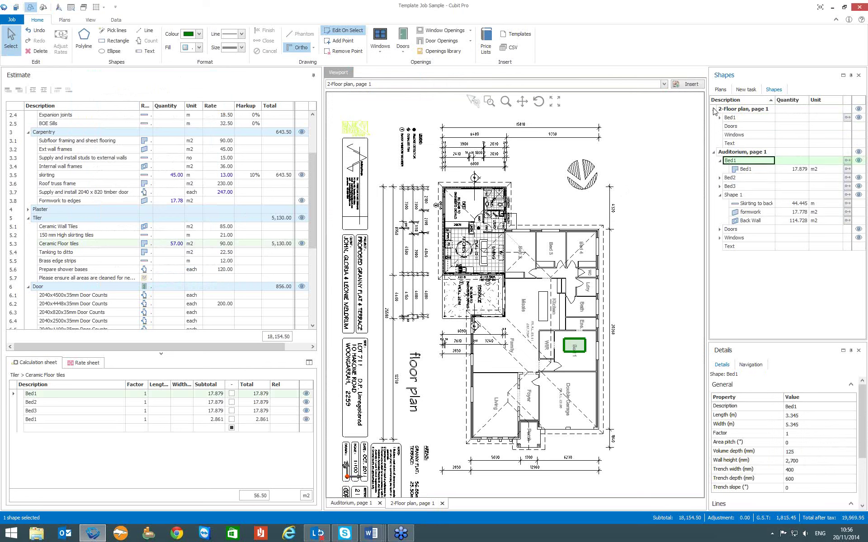
click(720, 118)
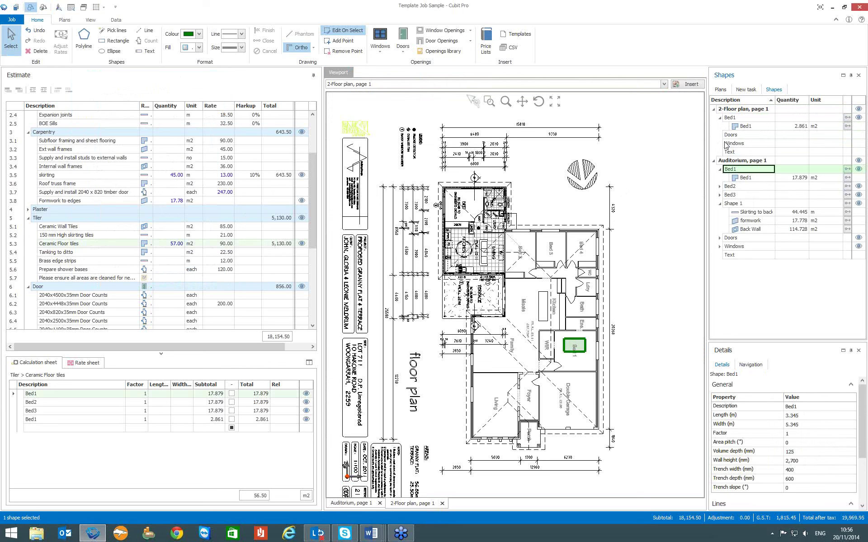
click(747, 128)
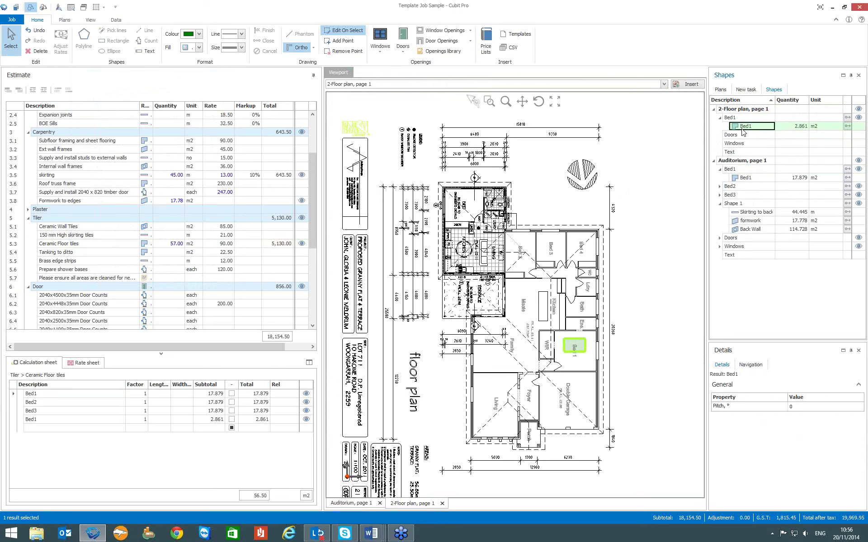
click(742, 129)
text(first floor)
click(746, 134)
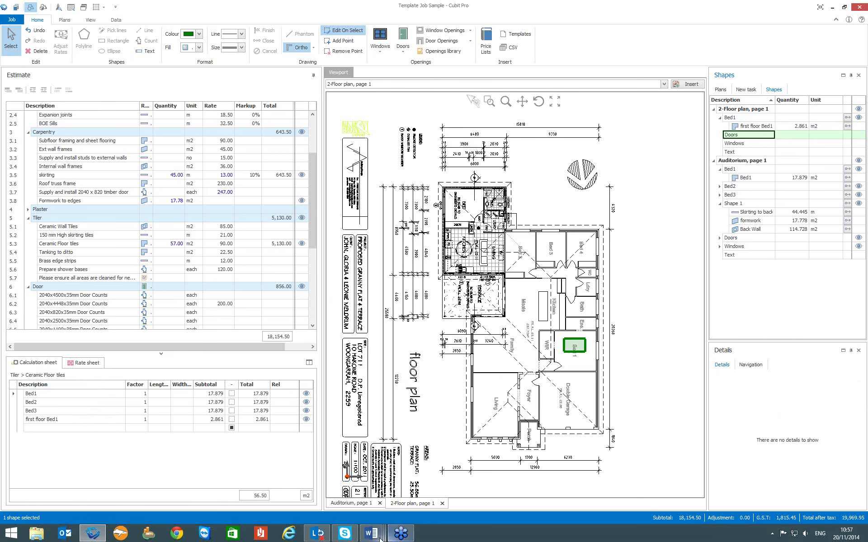
Switch to Word and show the document announcing the next webinar session.
mouse_move(377, 535)
click(372, 479)
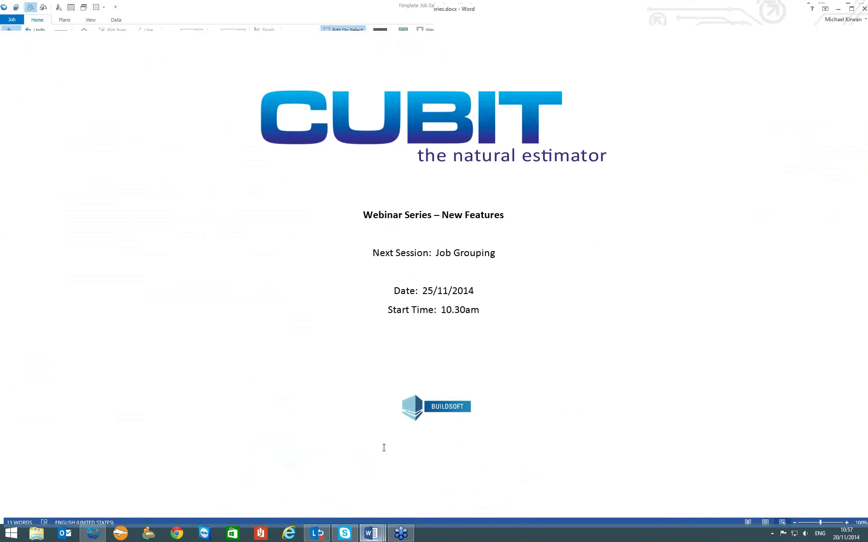